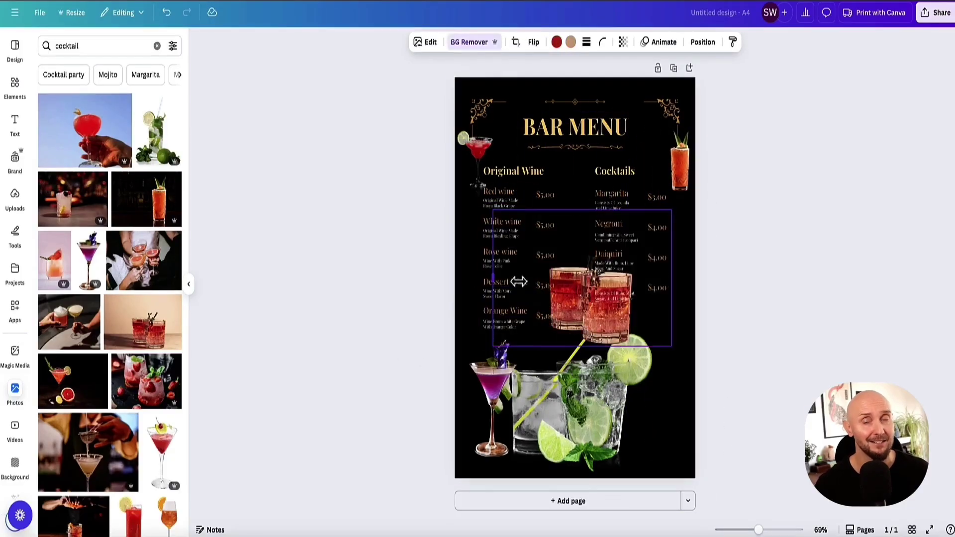
Move the cocktail glasses photo lower on the bar menu page.
{"action": "left_click_drag", "start_coordinate": [596, 257], "coordinate": [691, 366]}
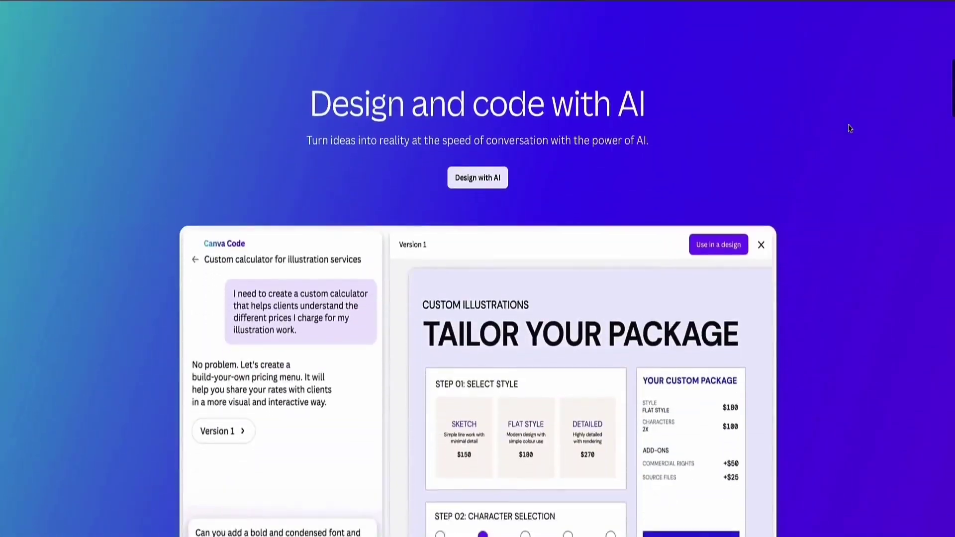
{"action": "scroll", "coordinate": [850, 128], "scroll_direction": "down", "scroll_amount": 15}
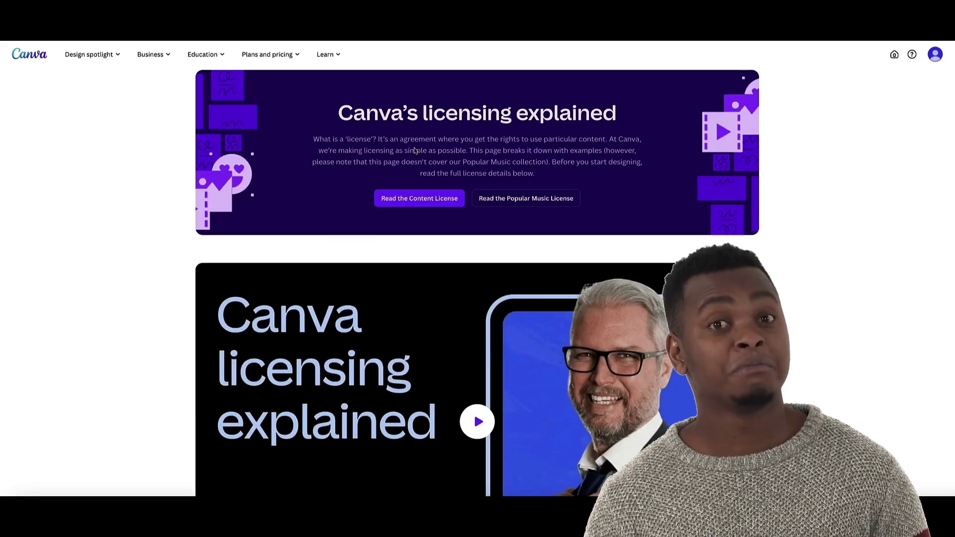
Highlight the Selling templates sentence barring Pro content unless the template is made for use on Canva.
{"action": "scroll", "coordinate": [181, 130], "scroll_direction": "down", "scroll_amount": 15}
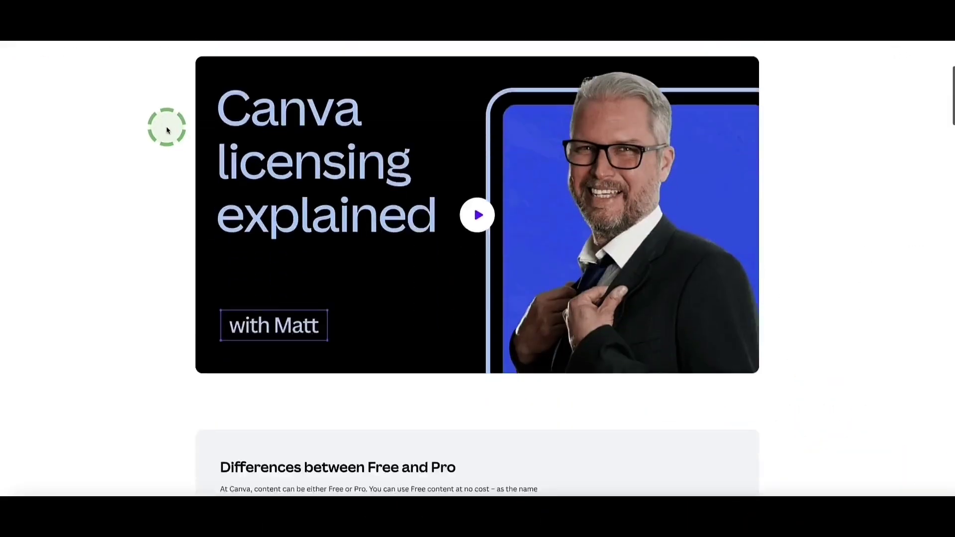
{"action": "scroll", "coordinate": [167, 131], "scroll_direction": "down", "scroll_amount": 15}
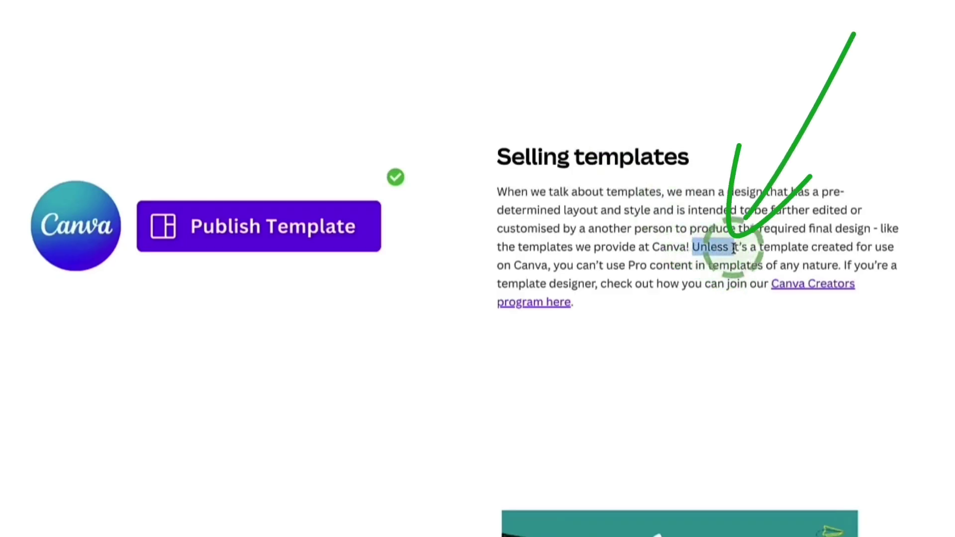
{"action": "left_click_drag", "start_coordinate": [883, 251], "coordinate": [555, 265]}
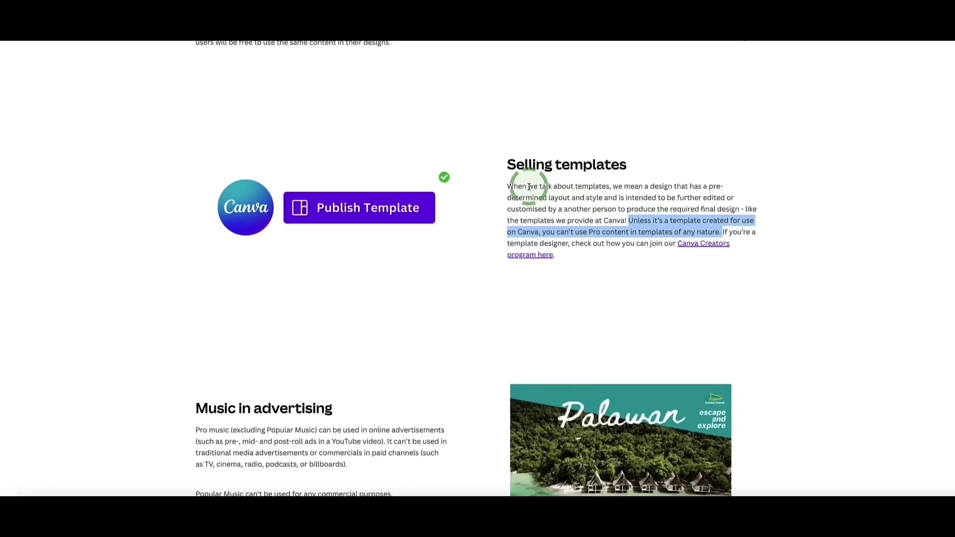
Scroll through the licensing FAQ and What's allowed sections.
{"action": "scroll", "coordinate": [418, 188], "scroll_direction": "down", "scroll_amount": 12}
{"action": "scroll", "coordinate": [418, 191], "scroll_direction": "up", "scroll_amount": 3}
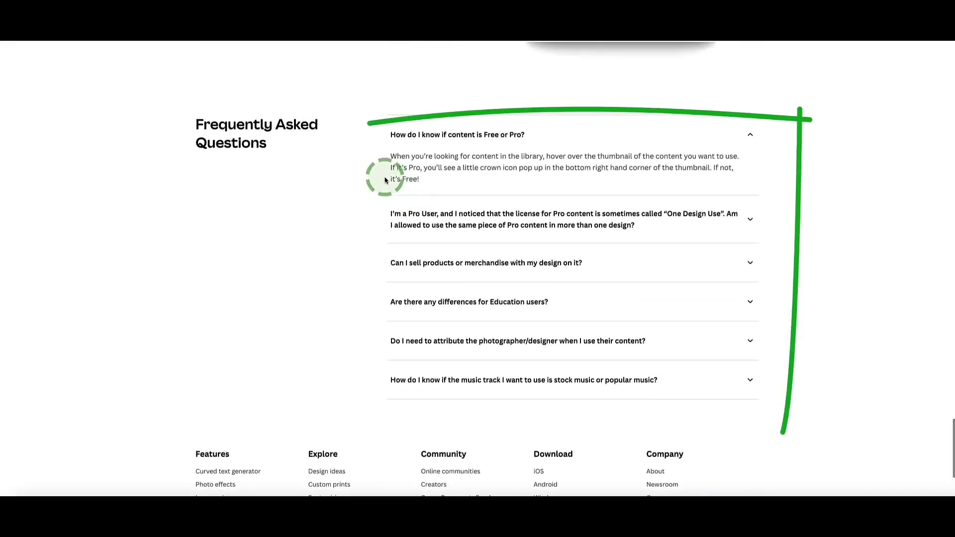
{"action": "scroll", "coordinate": [448, 211], "scroll_direction": "up", "scroll_amount": 15}
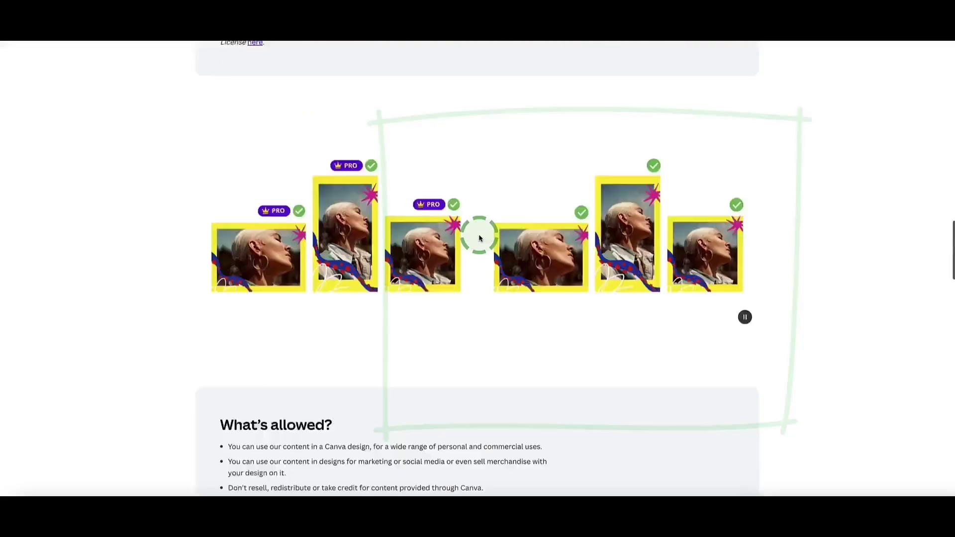
{"action": "scroll", "coordinate": [427, 246], "scroll_direction": "down", "scroll_amount": 1}
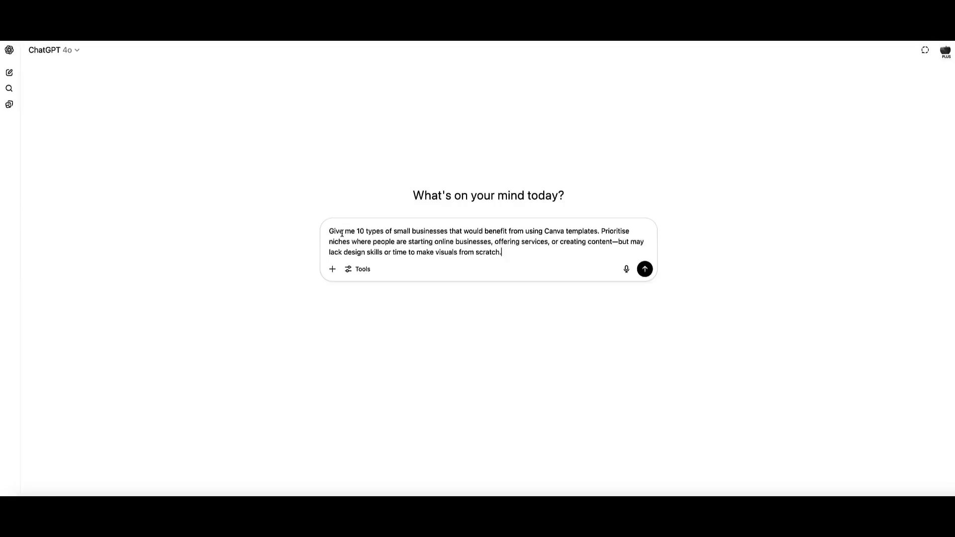
Send the prompt for 10 small-business types and read through ChatGPT's list.
{"action": "key", "text": "Return"}
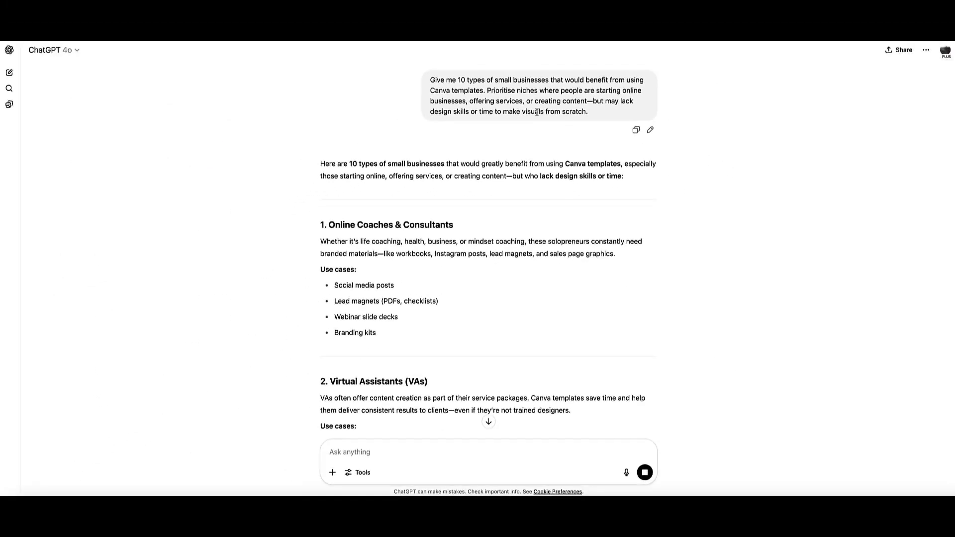
{"action": "scroll", "coordinate": [304, 126], "scroll_direction": "down", "scroll_amount": 15}
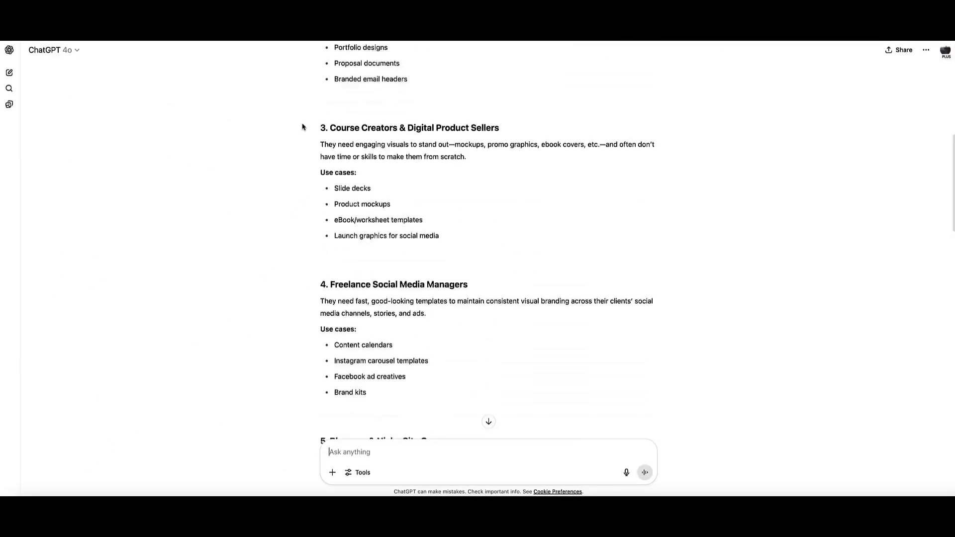
{"action": "scroll", "coordinate": [302, 165], "scroll_direction": "down", "scroll_amount": 9}
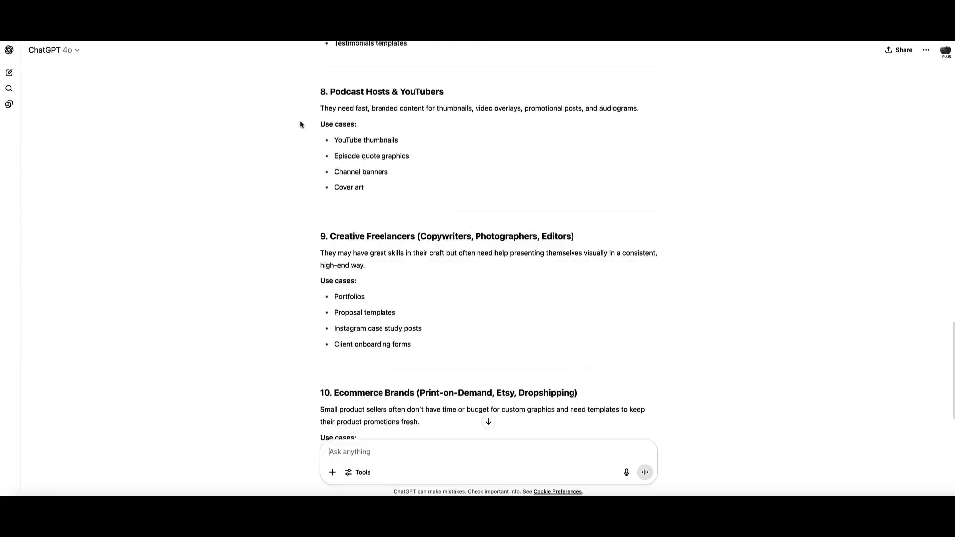
{"action": "scroll", "coordinate": [319, 209], "scroll_direction": "up", "scroll_amount": 20}
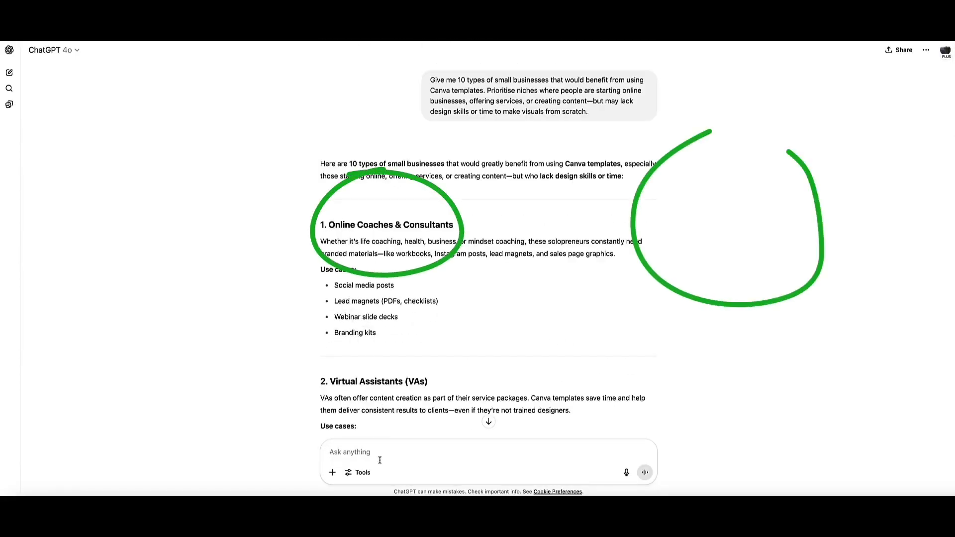
{"action": "scroll", "coordinate": [379, 457], "scroll_direction": "down", "scroll_amount": 20}
Ask for Online Coaches & Consultants sub-niches and highlight how templates help life coaches.
{"action": "type", "text": "Please give me sub-niche ideas for [number 1] and and for each one, list 3–5 common tasks, problems, or goals where Canva templates could help save time, improve presentation, or grow their business."}
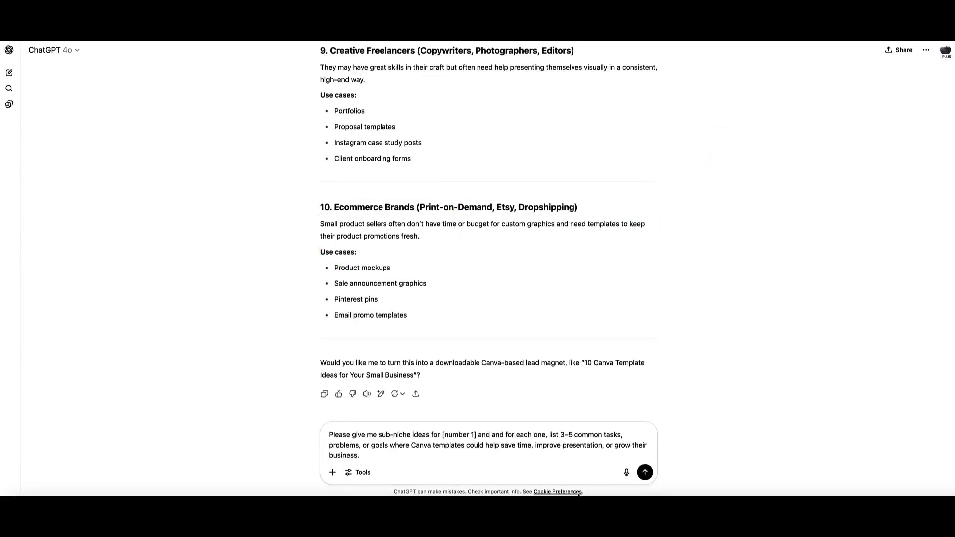
{"action": "left_click", "coordinate": [645, 472]}
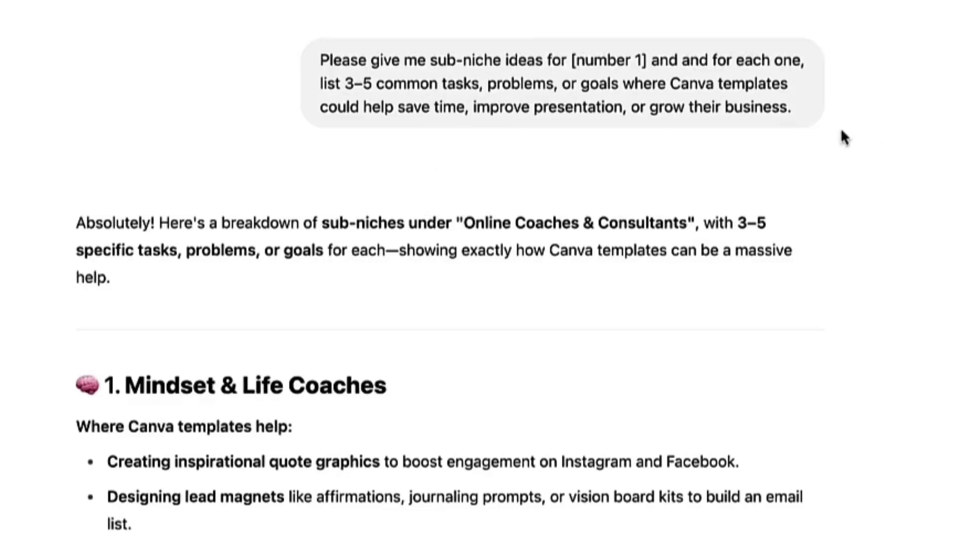
{"action": "scroll", "coordinate": [29, 315], "scroll_direction": "down", "scroll_amount": 5}
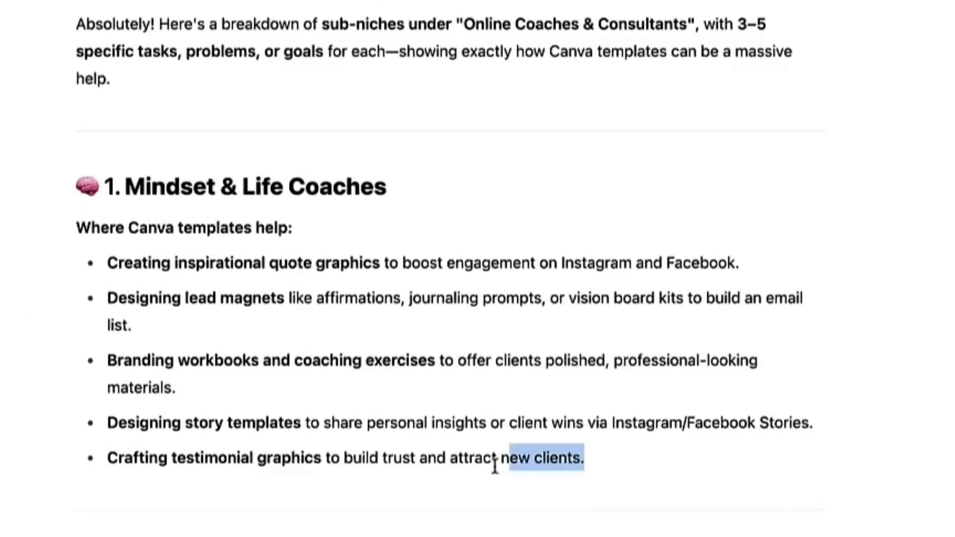
{"action": "left_click_drag", "start_coordinate": [495, 465], "coordinate": [22, 277]}
{"action": "left_click", "coordinate": [27, 281]}
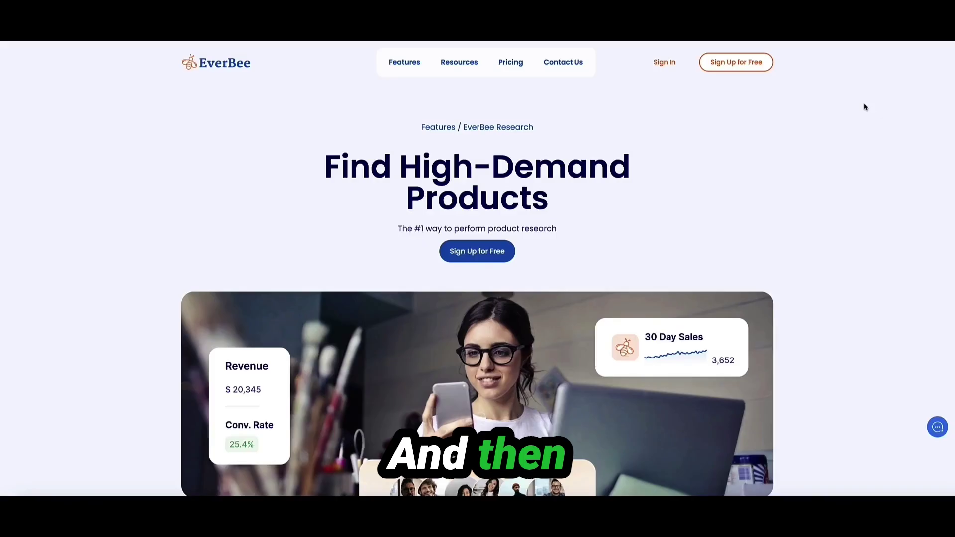
Scroll through EverBee's product research features.
{"action": "scroll", "coordinate": [864, 106], "scroll_direction": "down", "scroll_amount": 6}
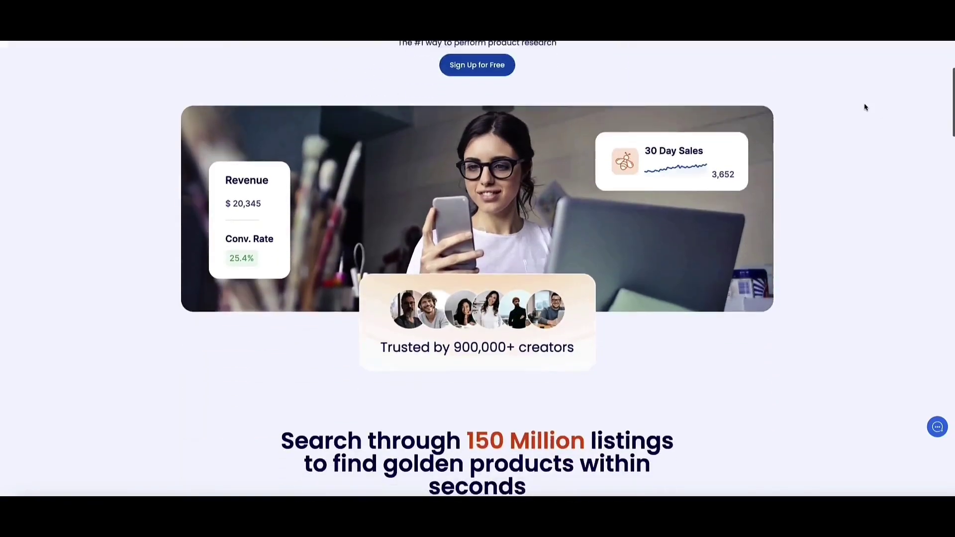
{"action": "scroll", "coordinate": [865, 107], "scroll_direction": "down", "scroll_amount": 12}
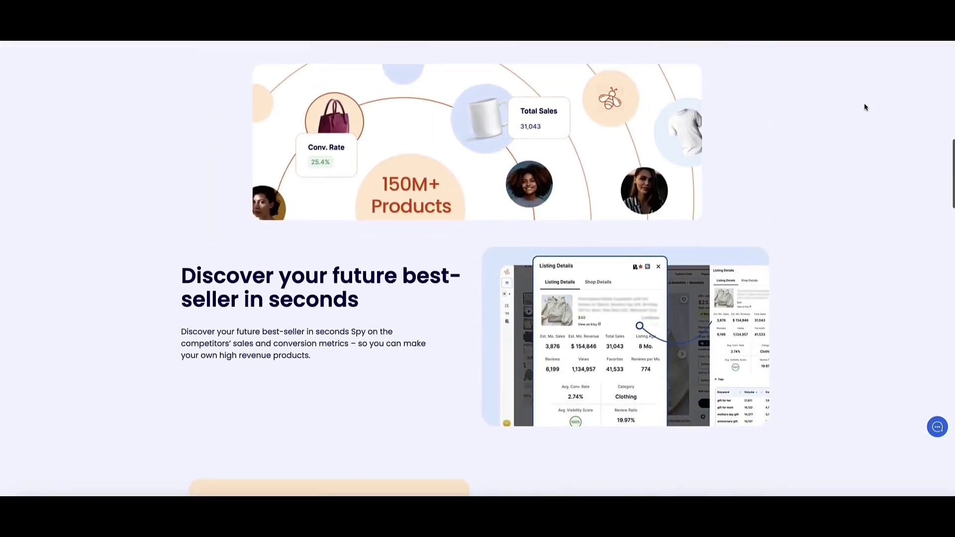
{"action": "scroll", "coordinate": [865, 107], "scroll_direction": "down", "scroll_amount": 11}
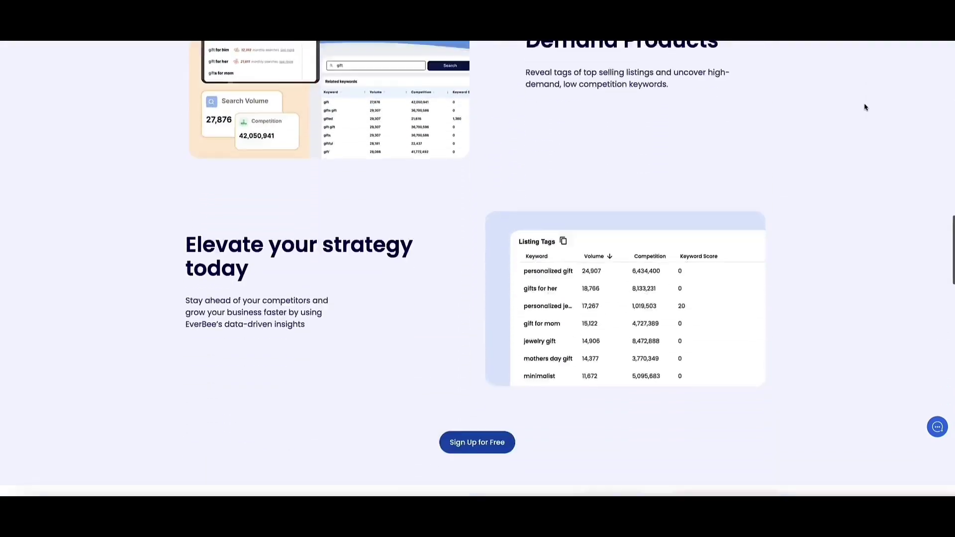
{"action": "scroll", "coordinate": [864, 107], "scroll_direction": "down", "scroll_amount": 11}
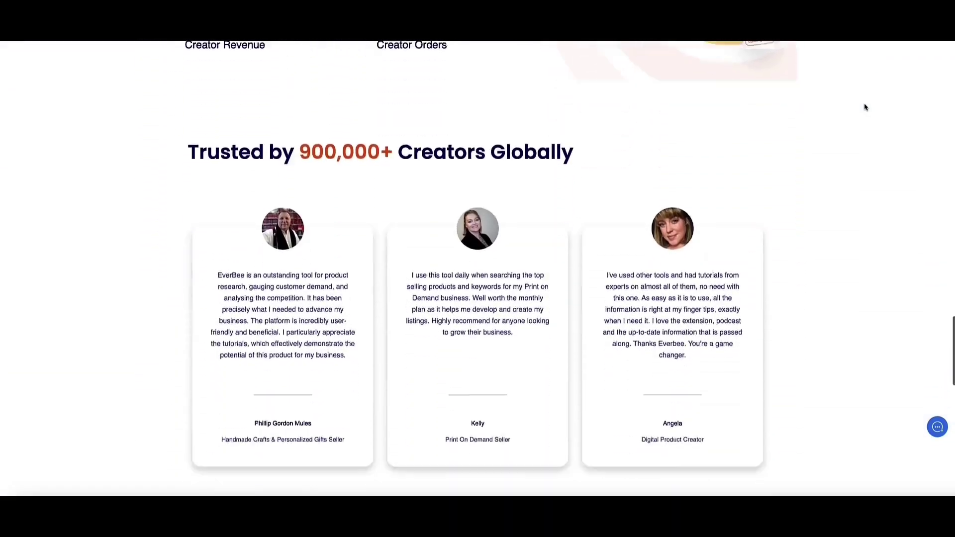
Review EverBee's plans and pricing with monthly billing prices shown.
{"action": "left_click", "coordinate": [152, 182]}
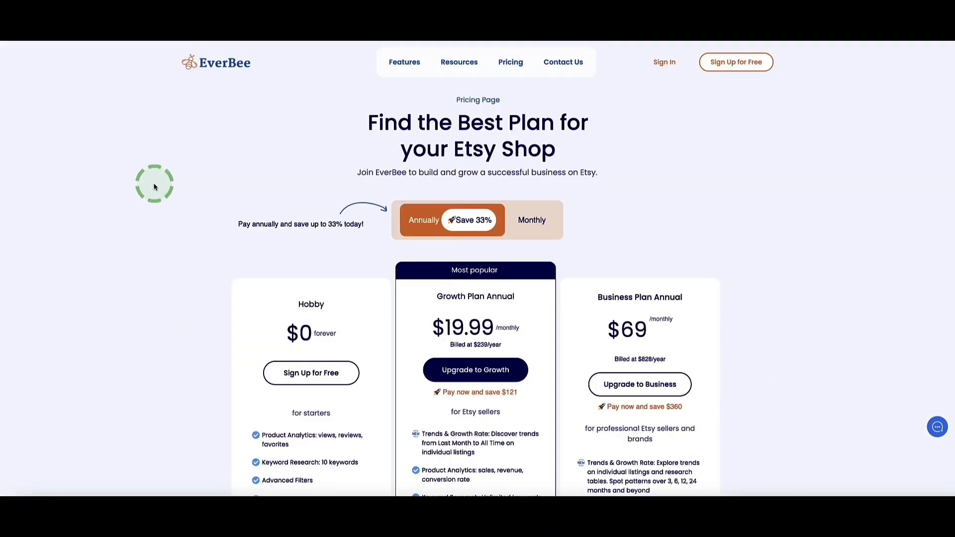
{"action": "scroll", "coordinate": [159, 187], "scroll_direction": "down", "scroll_amount": 2}
{"action": "scroll", "coordinate": [241, 367], "scroll_direction": "down", "scroll_amount": 1}
{"action": "scroll", "coordinate": [237, 271], "scroll_direction": "up", "scroll_amount": 1}
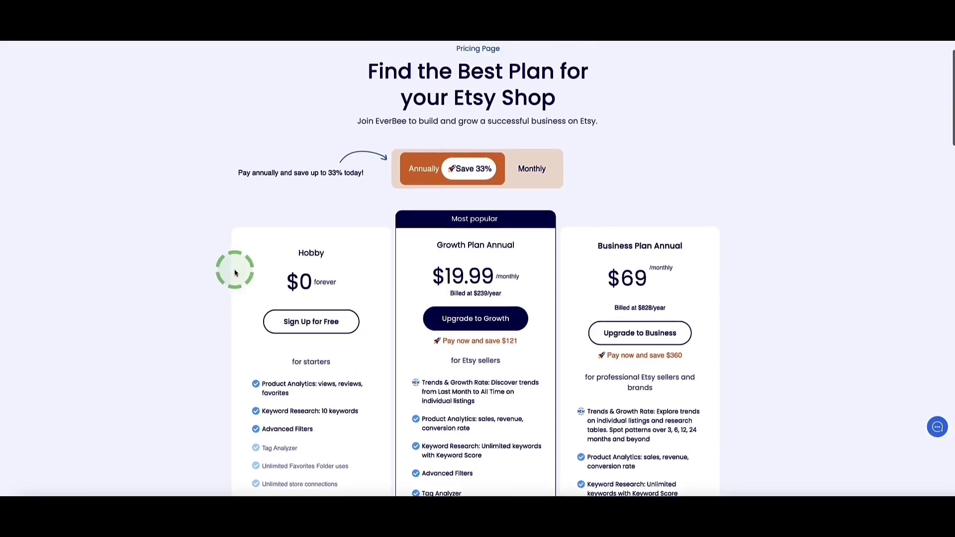
{"action": "left_click", "coordinate": [454, 309]}
{"action": "scroll", "coordinate": [453, 309], "scroll_direction": "down", "scroll_amount": 1}
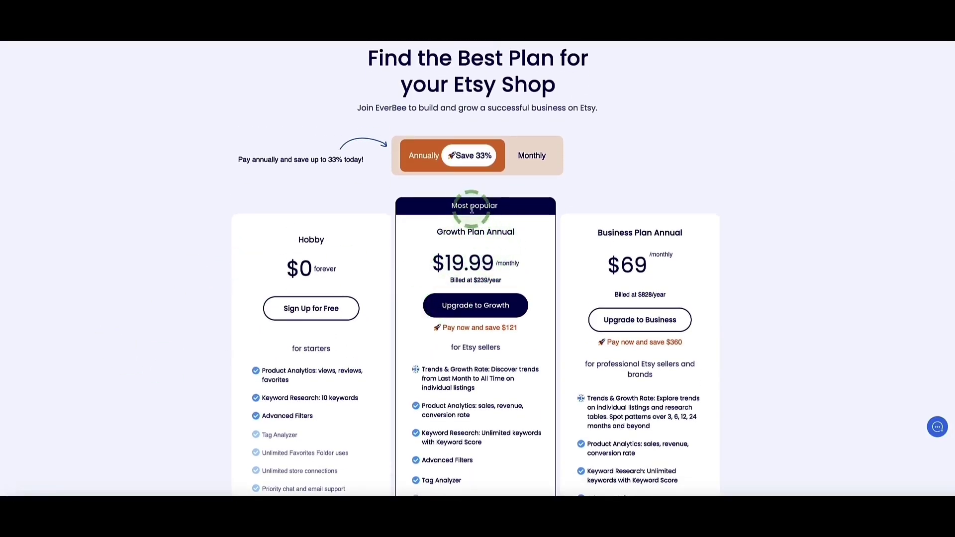
{"action": "left_click", "coordinate": [503, 168]}
{"action": "left_click", "coordinate": [486, 263]}
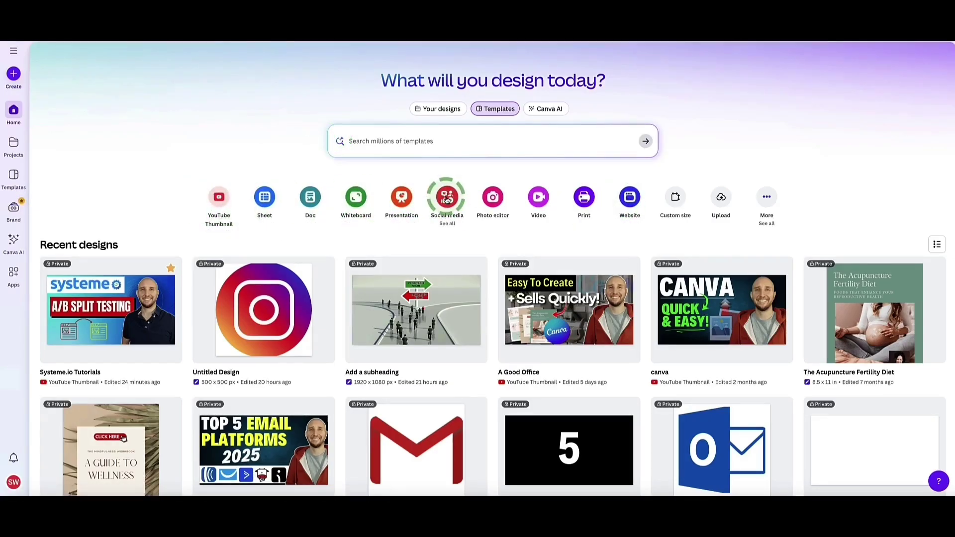
Show all design types and browse the Common layouts carousel.
{"action": "left_click", "coordinate": [767, 198]}
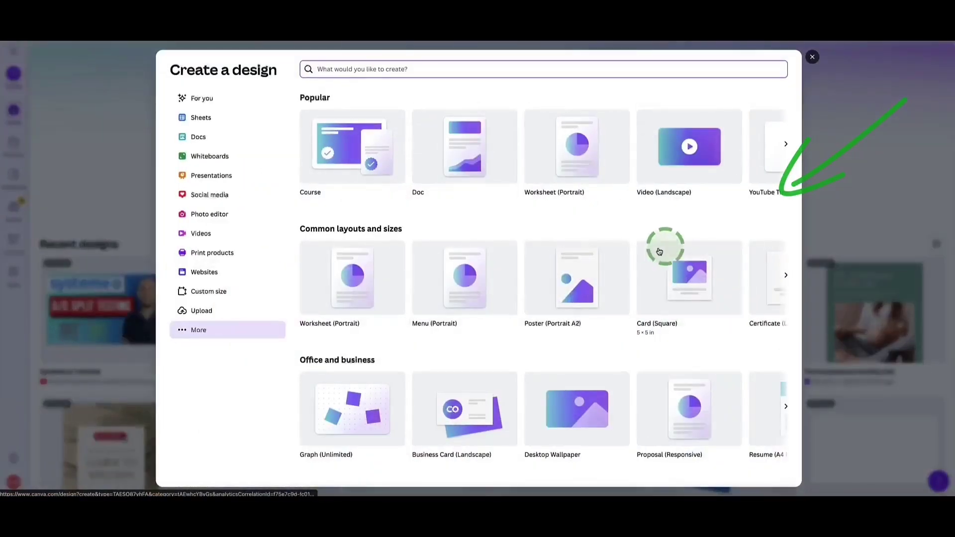
{"action": "scroll", "coordinate": [560, 172], "scroll_direction": "right", "scroll_amount": 5}
{"action": "scroll", "coordinate": [558, 171], "scroll_direction": "left", "scroll_amount": 5}
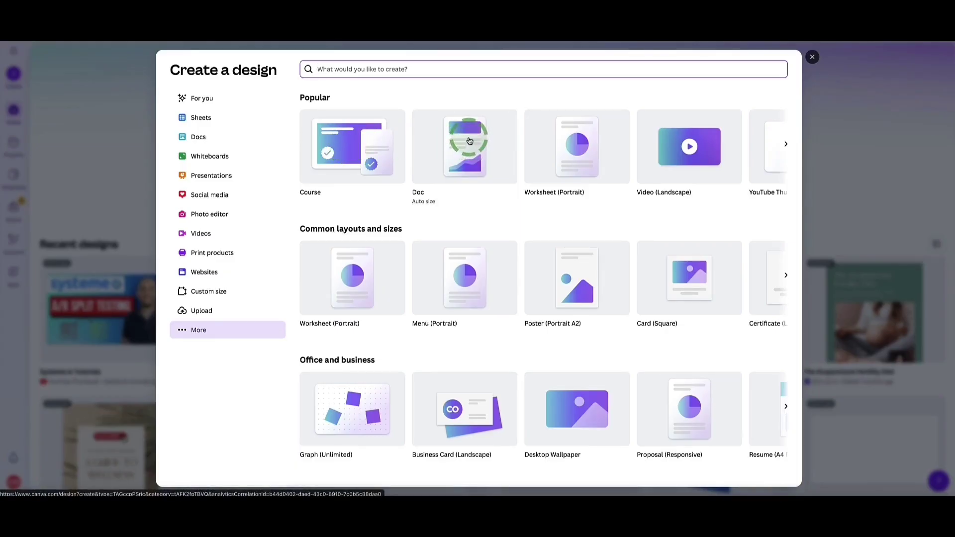
{"action": "scroll", "coordinate": [455, 141], "scroll_direction": "right", "scroll_amount": 3}
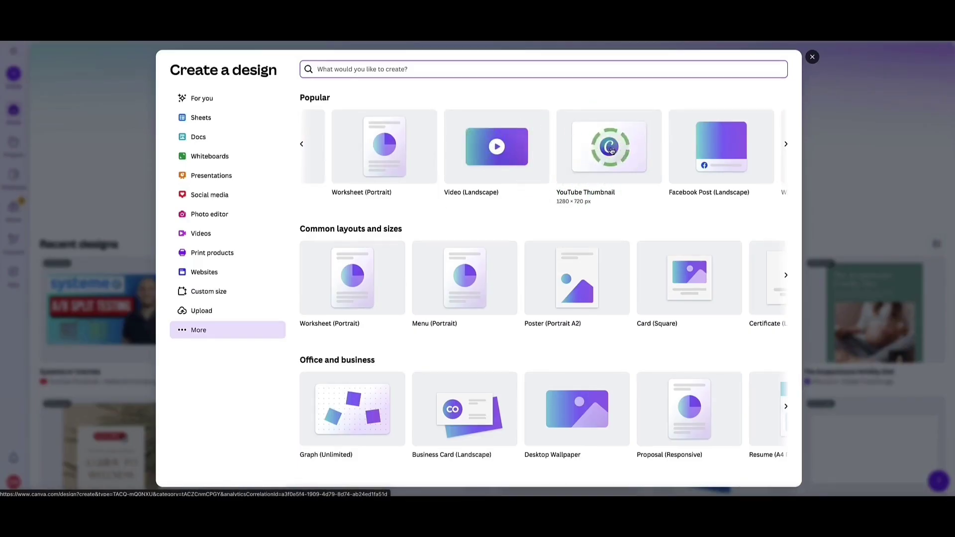
{"action": "scroll", "coordinate": [610, 145], "scroll_direction": "right", "scroll_amount": 10}
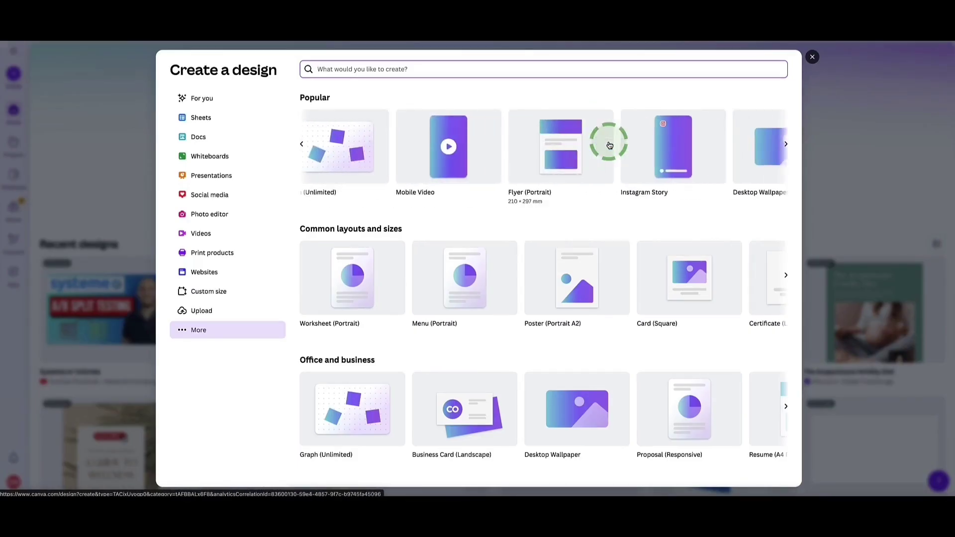
{"action": "scroll", "coordinate": [520, 165], "scroll_direction": "right", "scroll_amount": 6}
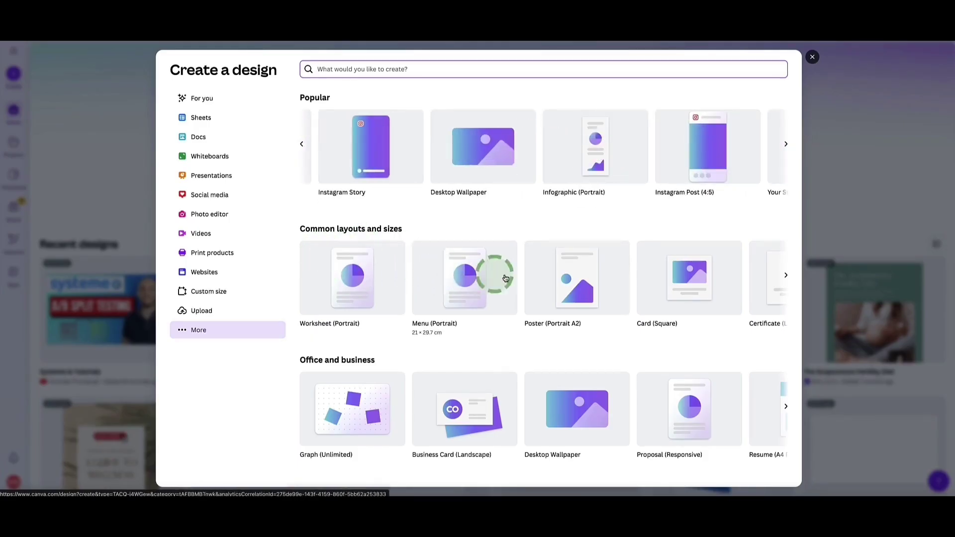
{"action": "scroll", "coordinate": [505, 279], "scroll_direction": "right", "scroll_amount": 3}
{"action": "scroll", "coordinate": [481, 293], "scroll_direction": "right", "scroll_amount": 8}
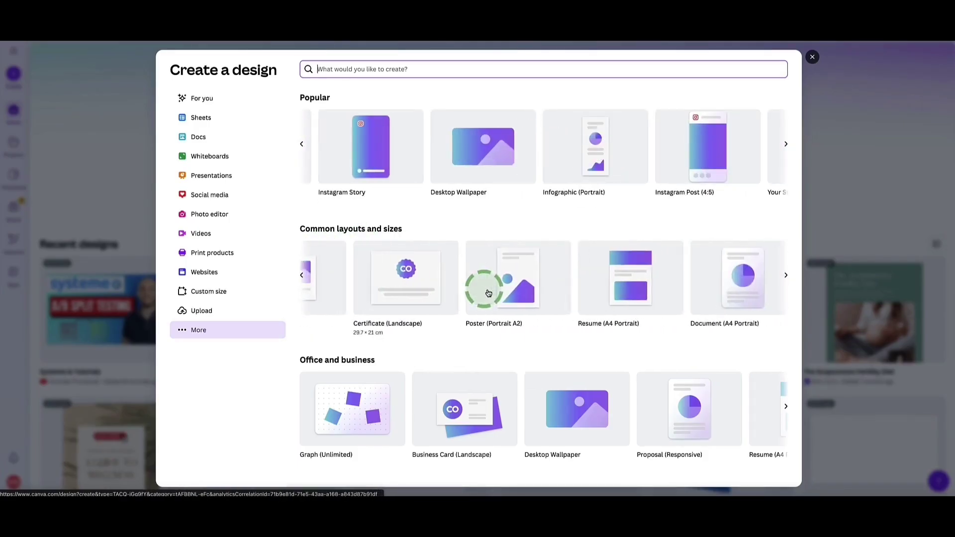
{"action": "scroll", "coordinate": [492, 288], "scroll_direction": "left", "scroll_amount": 6}
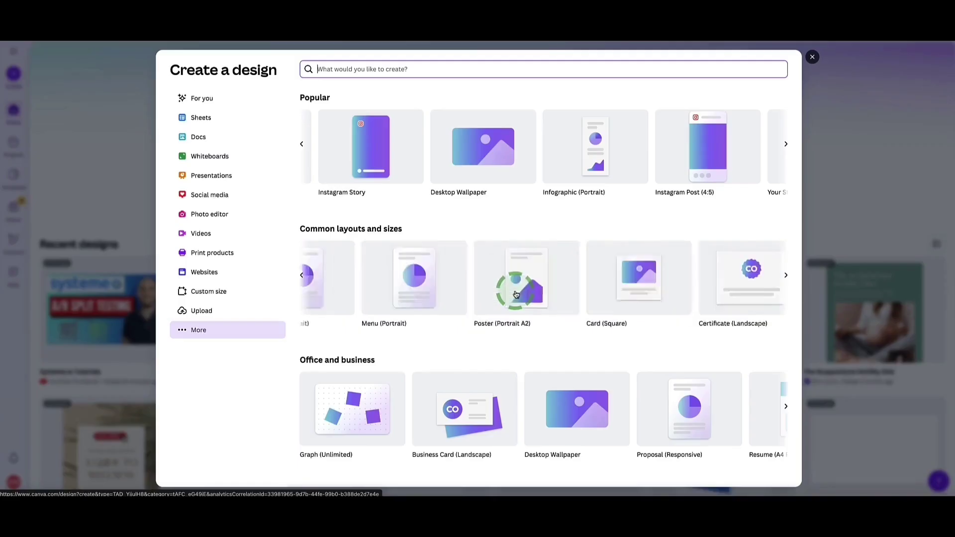
Browse the Office and Marketing design-type carousels.
{"action": "scroll", "coordinate": [438, 284], "scroll_direction": "down", "scroll_amount": 3}
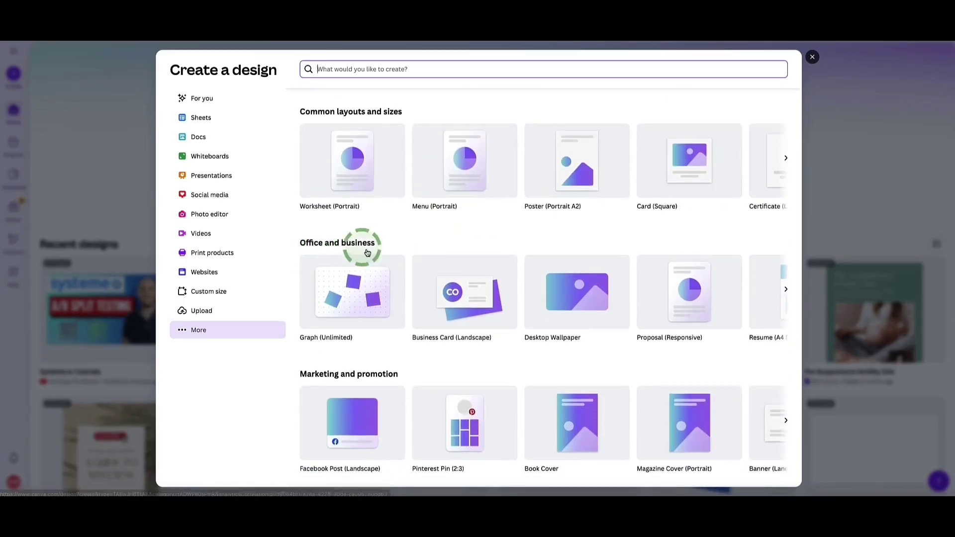
{"action": "scroll", "coordinate": [473, 289], "scroll_direction": "right", "scroll_amount": 5}
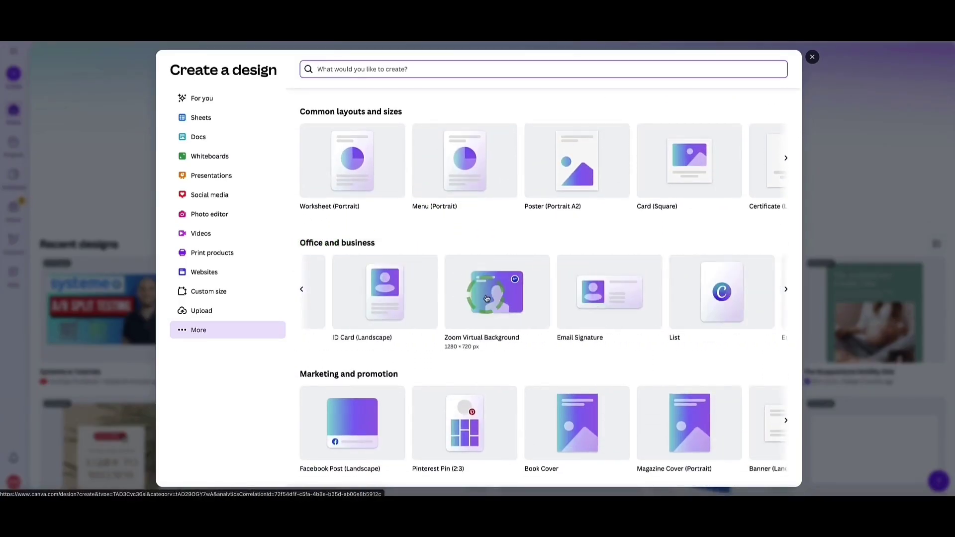
{"action": "scroll", "coordinate": [486, 298], "scroll_direction": "right", "scroll_amount": 5}
{"action": "scroll", "coordinate": [360, 282], "scroll_direction": "down", "scroll_amount": 4}
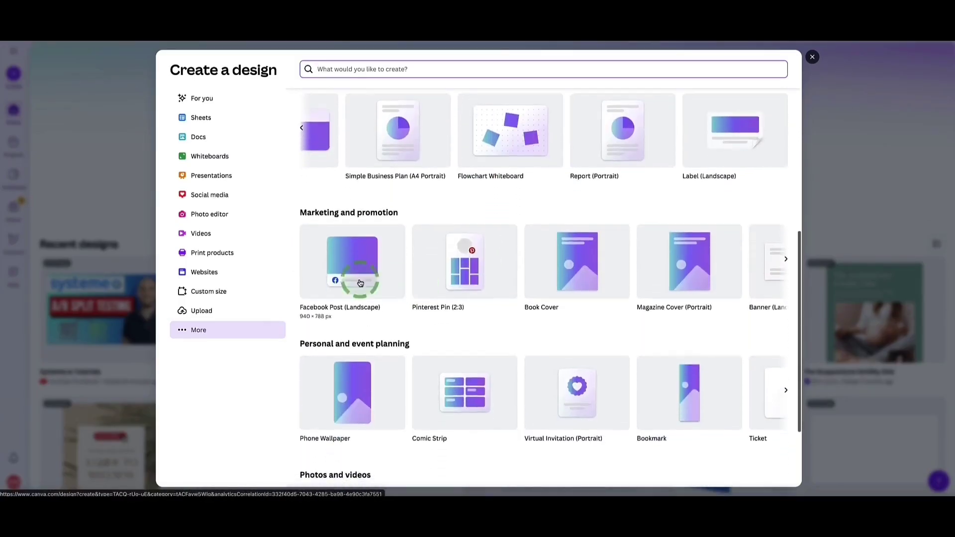
{"action": "scroll", "coordinate": [458, 262], "scroll_direction": "right", "scroll_amount": 5}
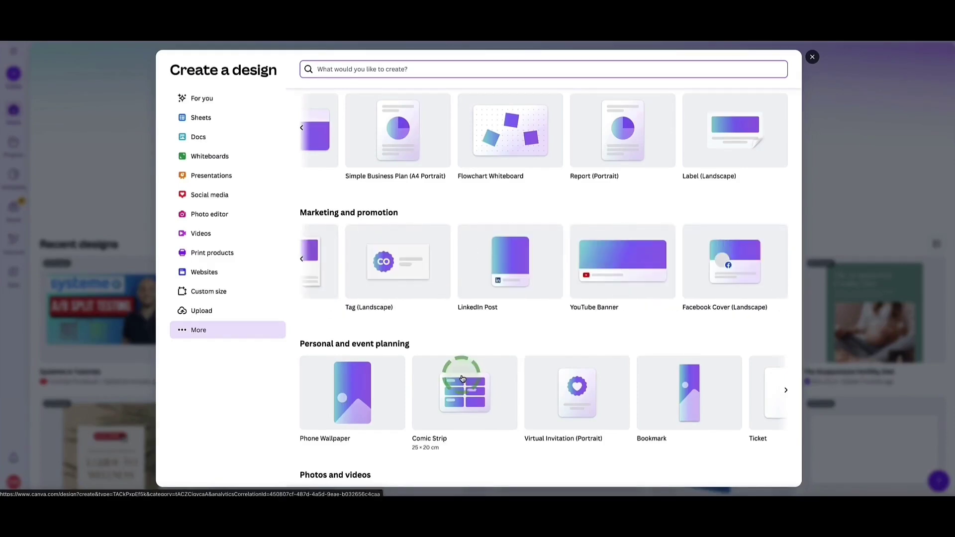
{"action": "scroll", "coordinate": [485, 396], "scroll_direction": "right", "scroll_amount": 1}
{"action": "scroll", "coordinate": [464, 379], "scroll_direction": "down", "scroll_amount": 2}
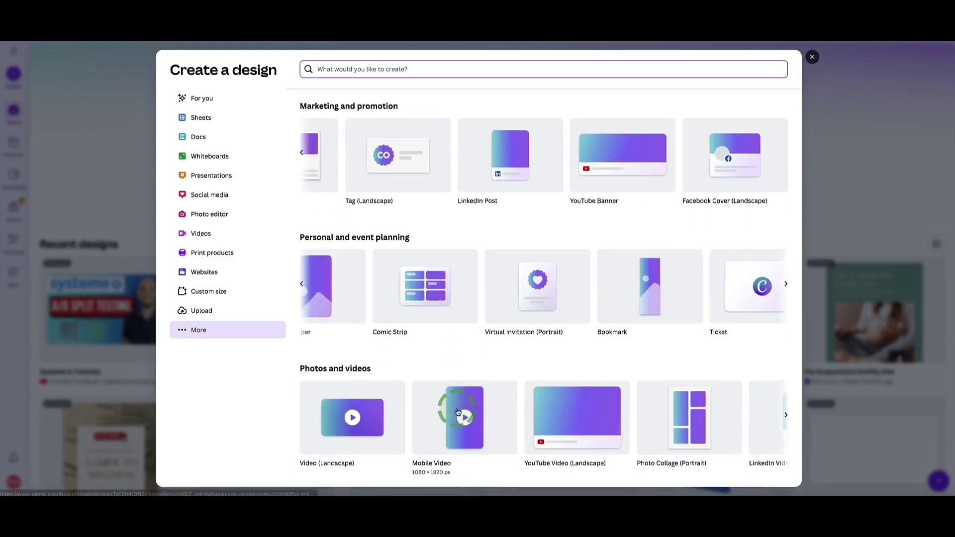
{"action": "scroll", "coordinate": [458, 412], "scroll_direction": "up", "scroll_amount": 8}
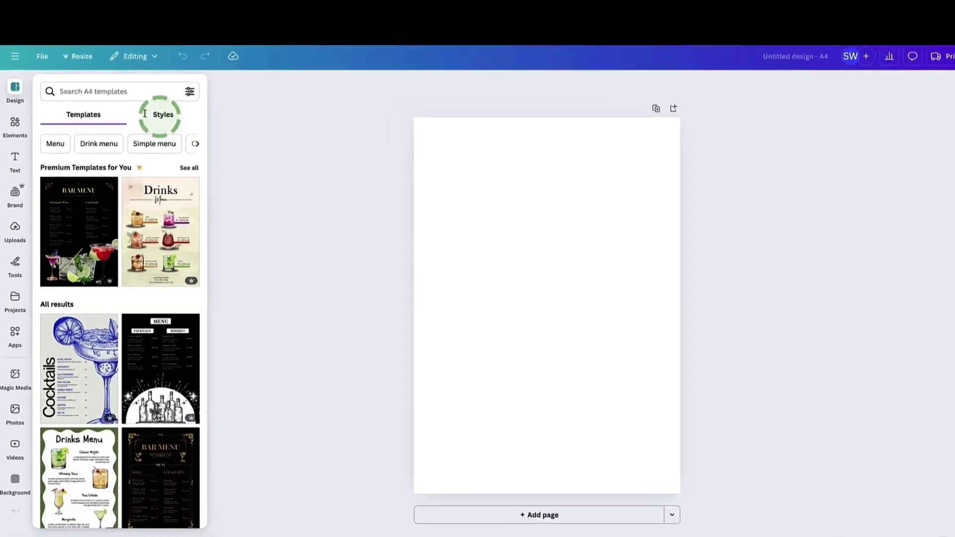
Bring up the Resize options for the blank A4 Menu (Portrait) design.
{"action": "left_click", "coordinate": [74, 54]}
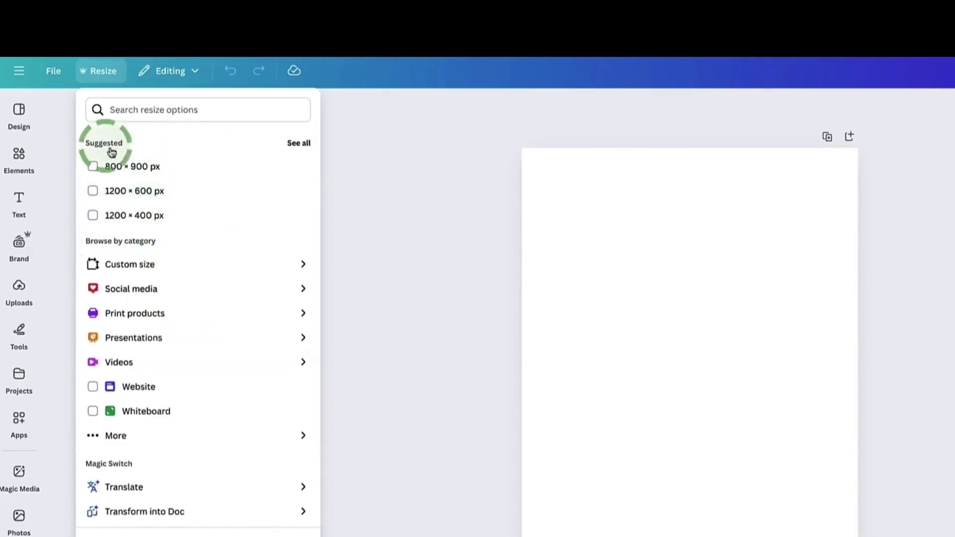
Apply a custom 21 × 29.7 cm size in centimetres, then close Resize and select the page.
{"action": "left_click", "coordinate": [124, 267]}
{"action": "left_click", "coordinate": [135, 189]}
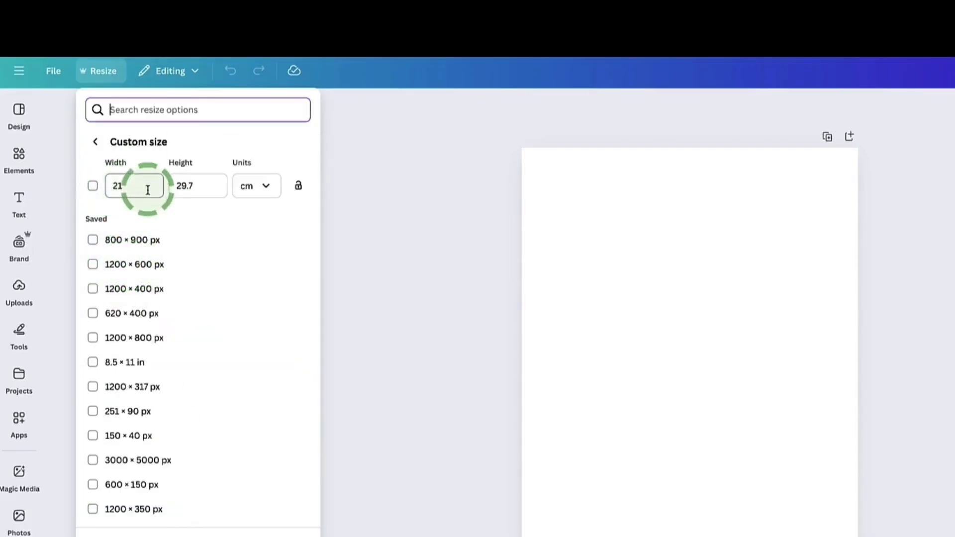
{"action": "left_click", "coordinate": [93, 186]}
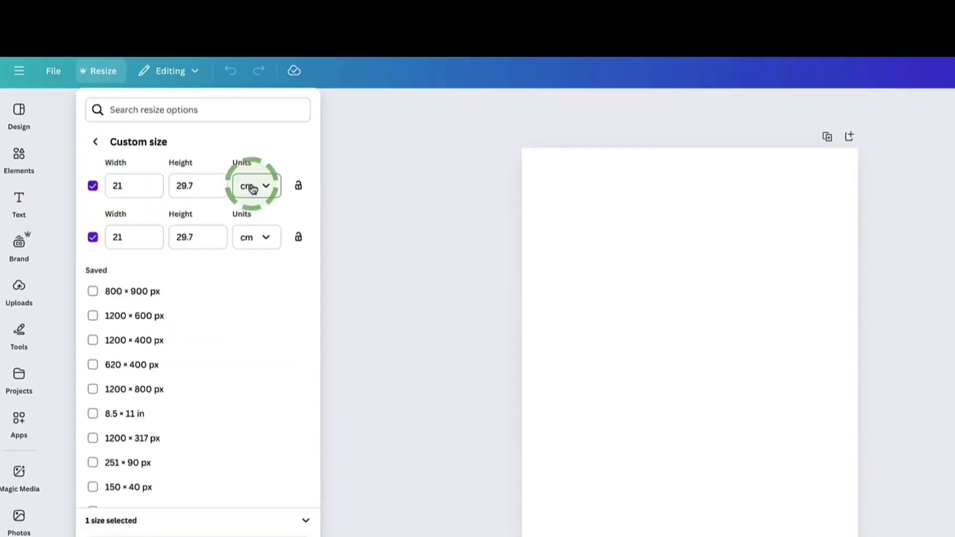
{"action": "left_click", "coordinate": [273, 189]}
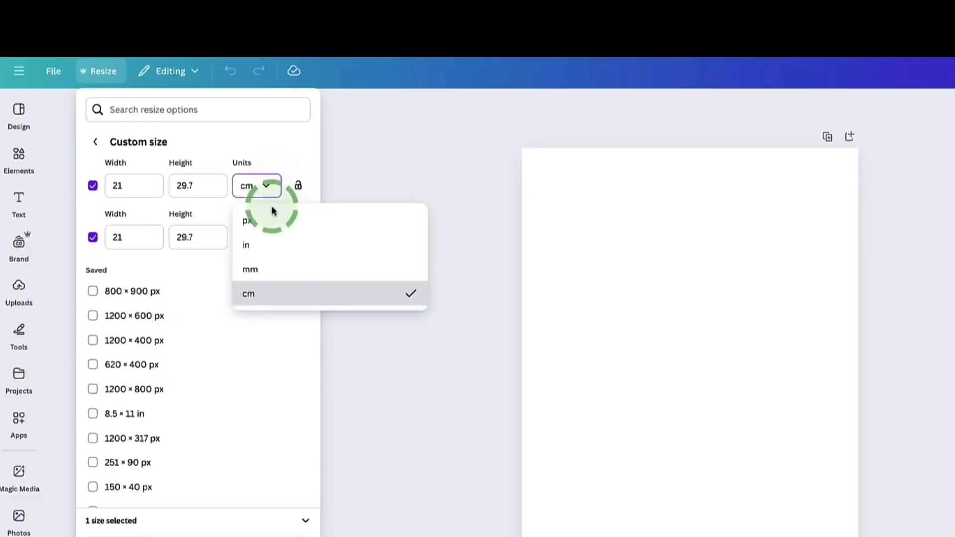
{"action": "left_click", "coordinate": [148, 165]}
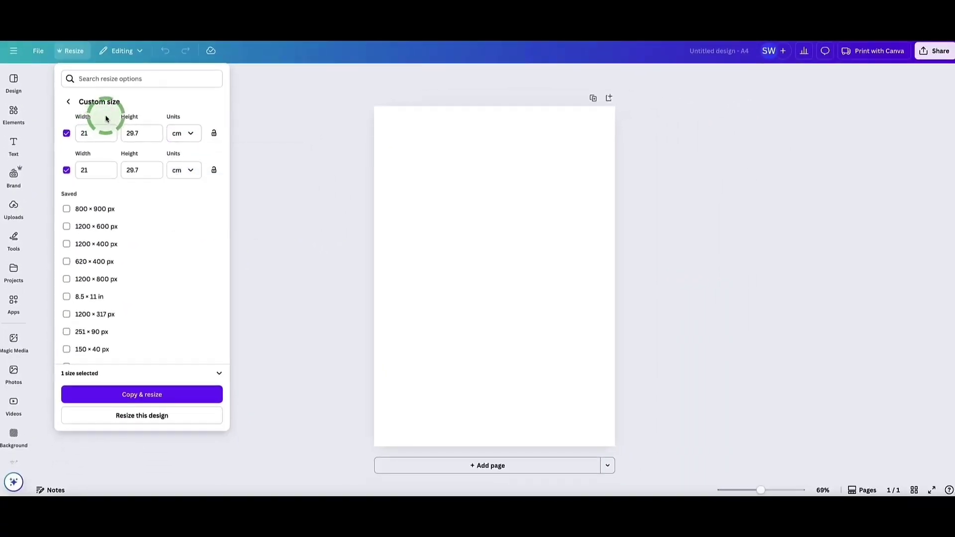
{"action": "left_click", "coordinate": [133, 395]}
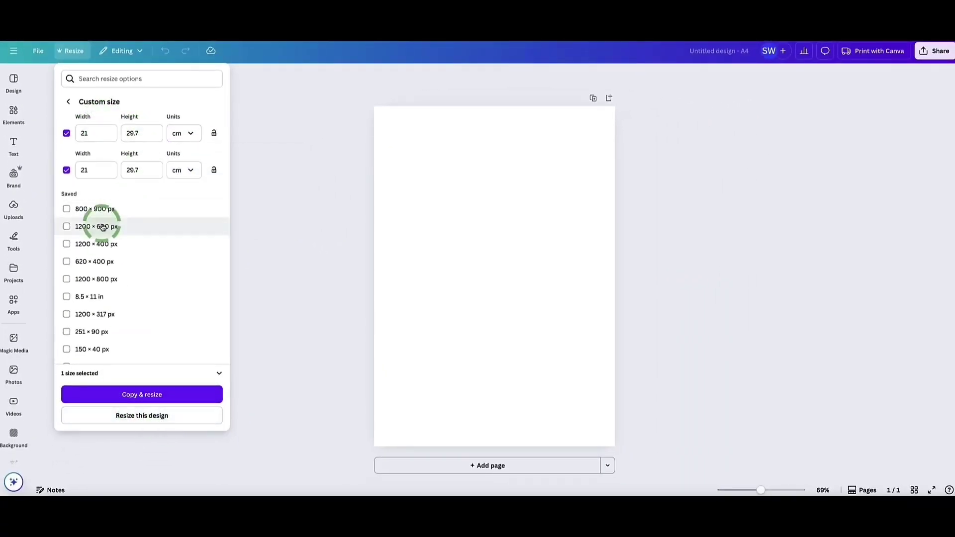
{"action": "left_click", "coordinate": [683, 118]}
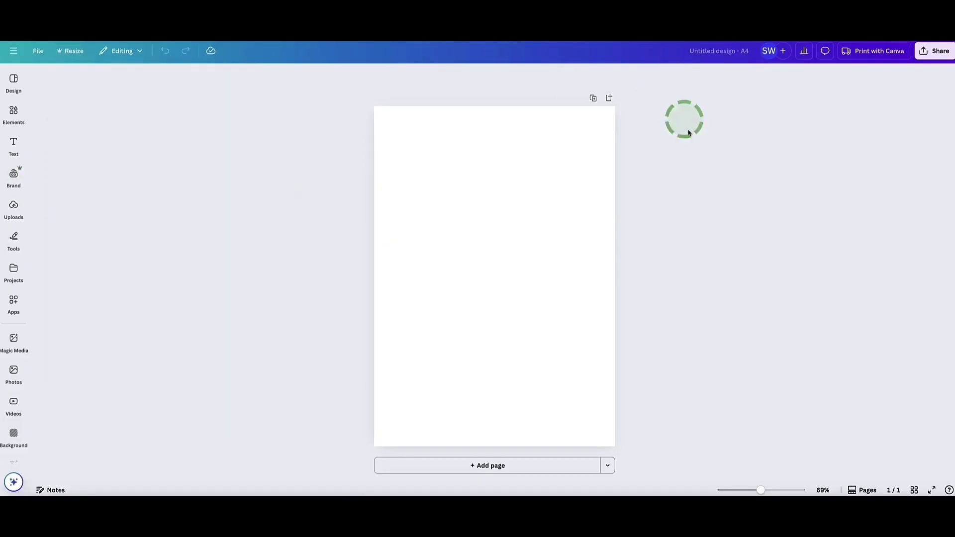
{"action": "left_click", "coordinate": [608, 246]}
Browse the A4 menu templates and try a dark bar menu on the page.
{"action": "left_click", "coordinate": [15, 83]}
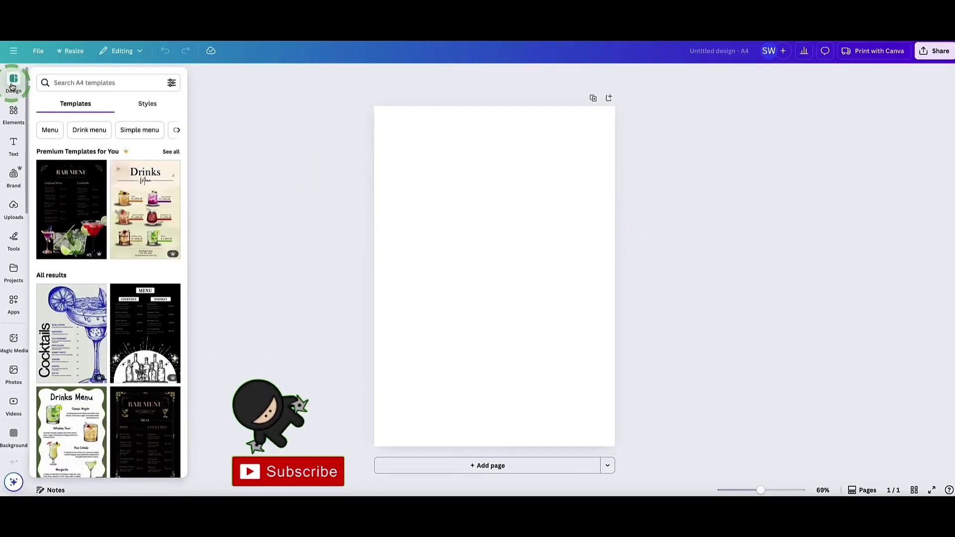
{"action": "left_click", "coordinate": [41, 163]}
{"action": "scroll", "coordinate": [141, 206], "scroll_direction": "down", "scroll_amount": 8}
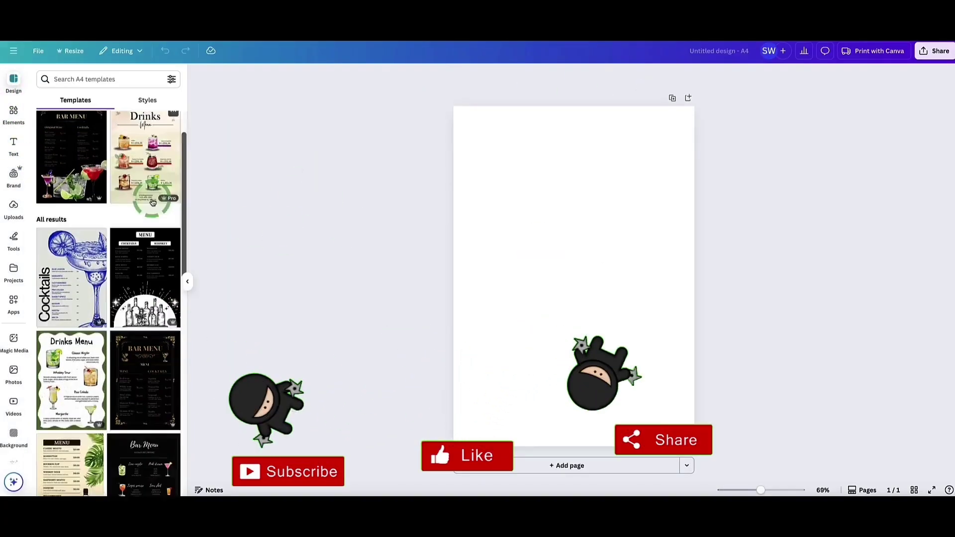
{"action": "left_click", "coordinate": [142, 206]}
{"action": "scroll", "coordinate": [141, 206], "scroll_direction": "down", "scroll_amount": 5}
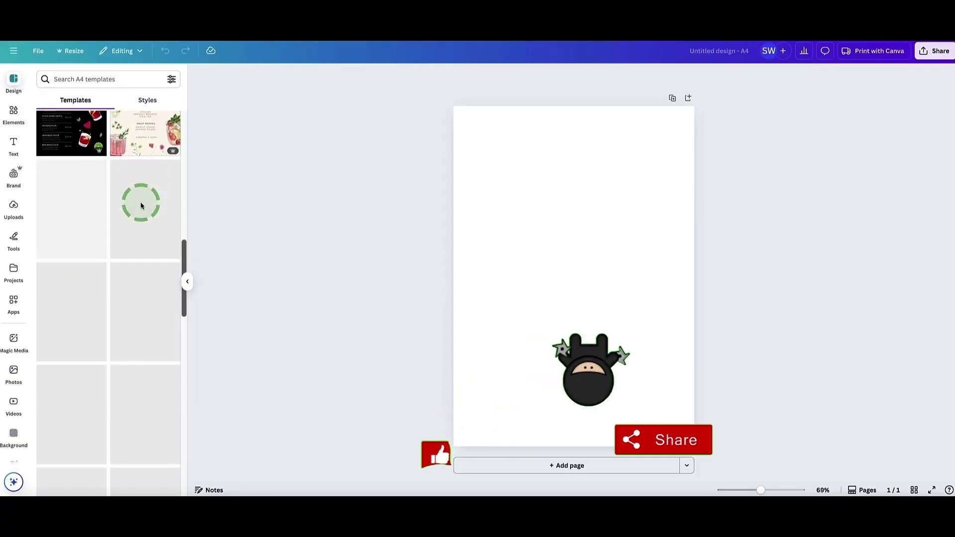
{"action": "scroll", "coordinate": [141, 206], "scroll_direction": "up", "scroll_amount": 9}
{"action": "scroll", "coordinate": [141, 206], "scroll_direction": "up", "scroll_amount": 4}
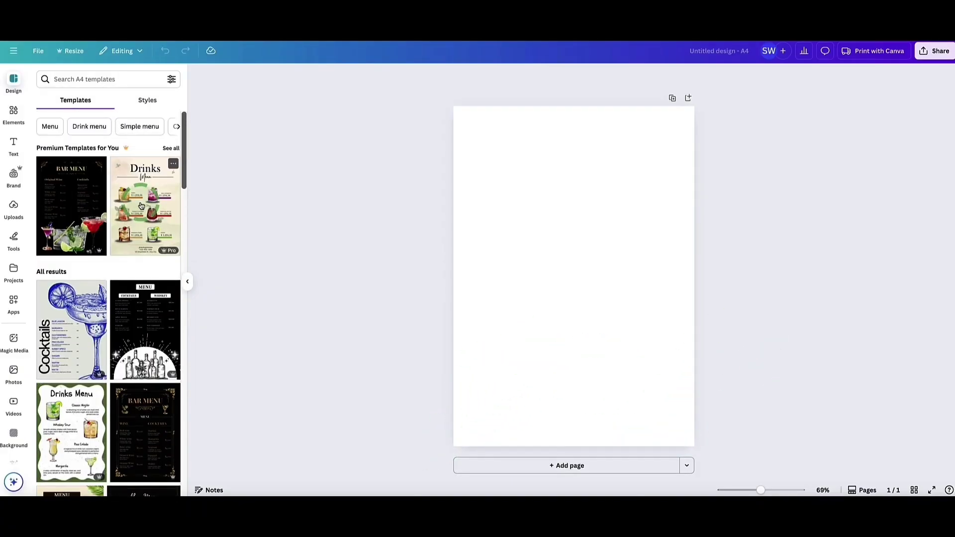
{"action": "scroll", "coordinate": [141, 206], "scroll_direction": "down", "scroll_amount": 5}
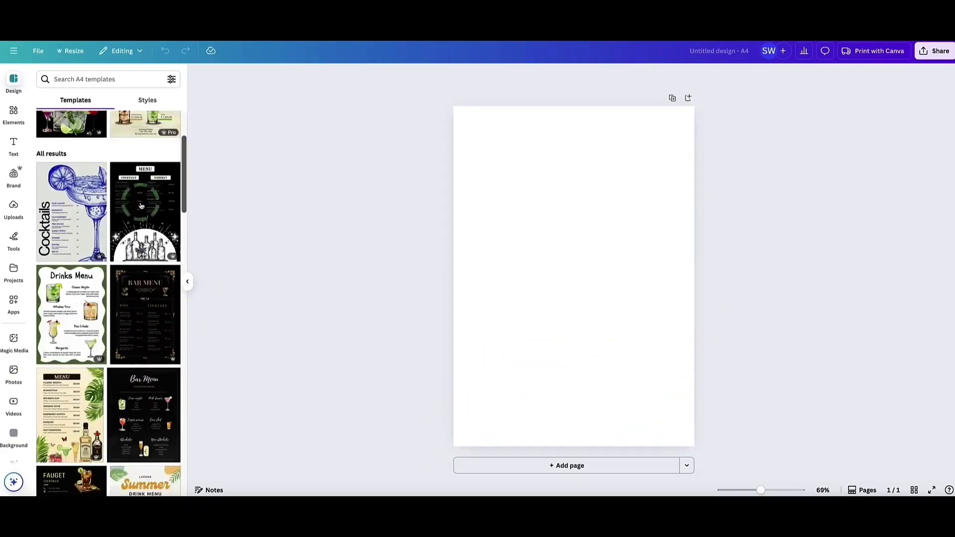
{"action": "left_click", "coordinate": [141, 238]}
Apply the Black Gold Vintage Bar Menu template to the A4 page.
{"action": "scroll", "coordinate": [137, 234], "scroll_direction": "down", "scroll_amount": 2}
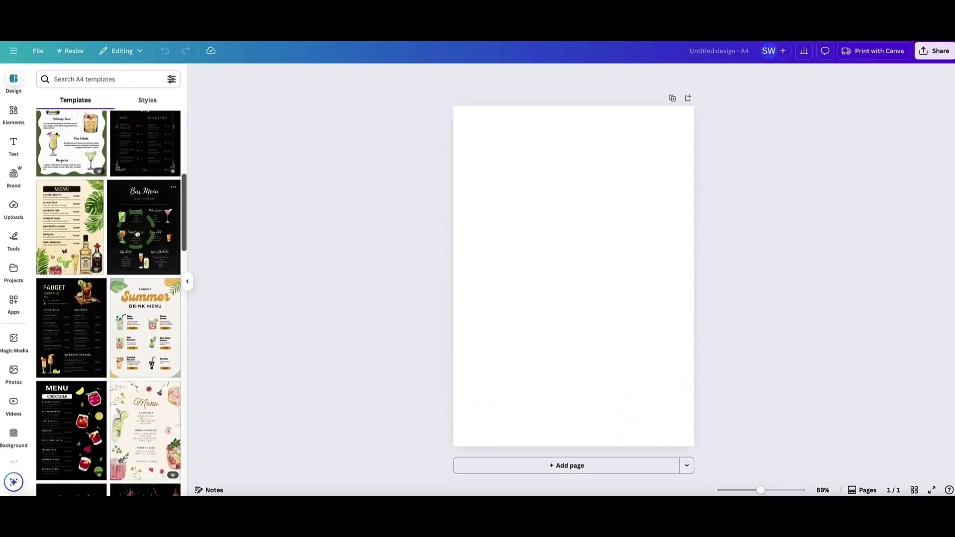
{"action": "scroll", "coordinate": [135, 233], "scroll_direction": "down", "scroll_amount": 6}
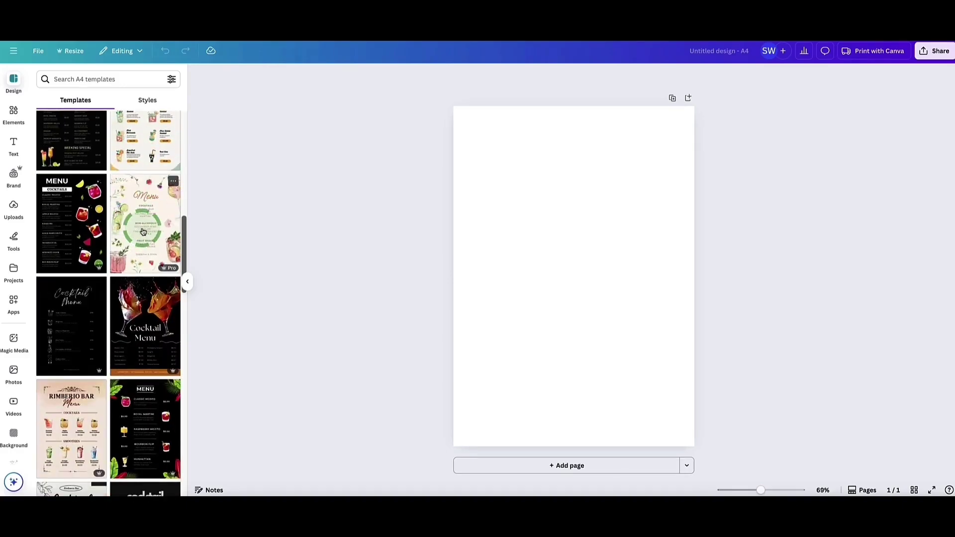
{"action": "scroll", "coordinate": [143, 233], "scroll_direction": "down", "scroll_amount": 10}
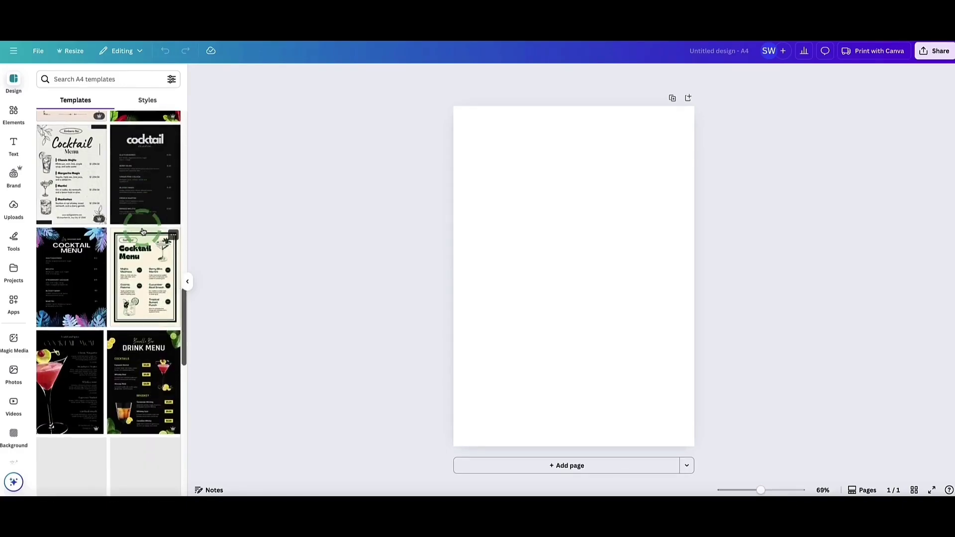
{"action": "scroll", "coordinate": [143, 232], "scroll_direction": "down", "scroll_amount": 6}
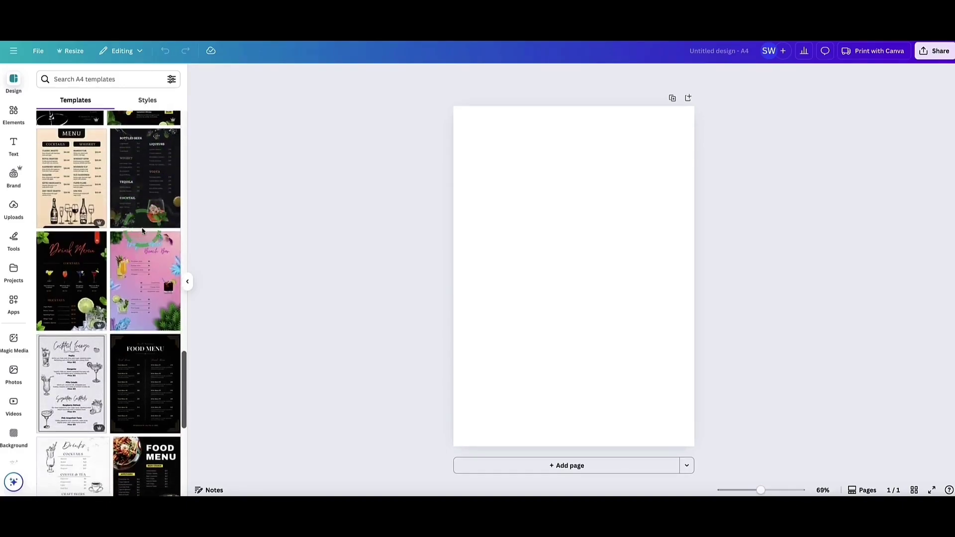
{"action": "scroll", "coordinate": [143, 232], "scroll_direction": "down", "scroll_amount": 8}
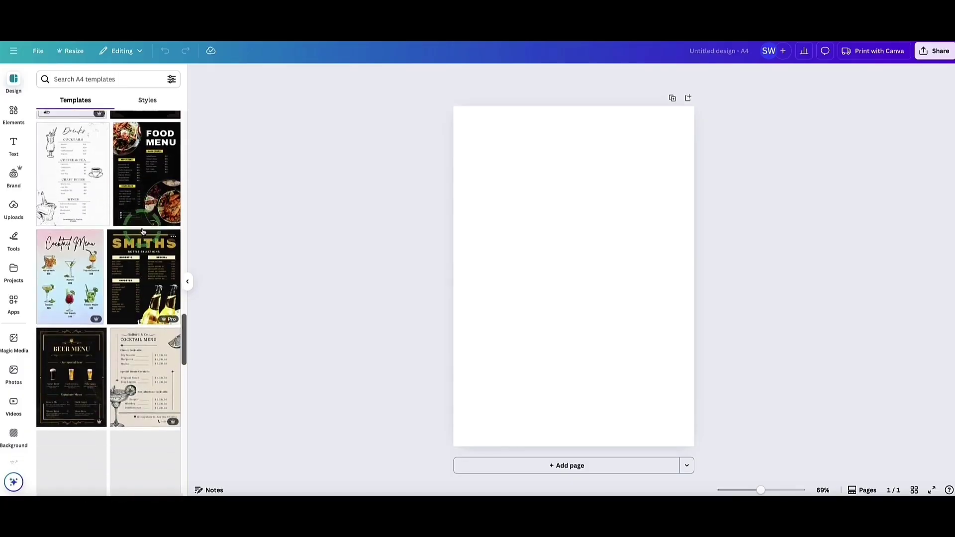
{"action": "scroll", "coordinate": [143, 233], "scroll_direction": "down", "scroll_amount": 6}
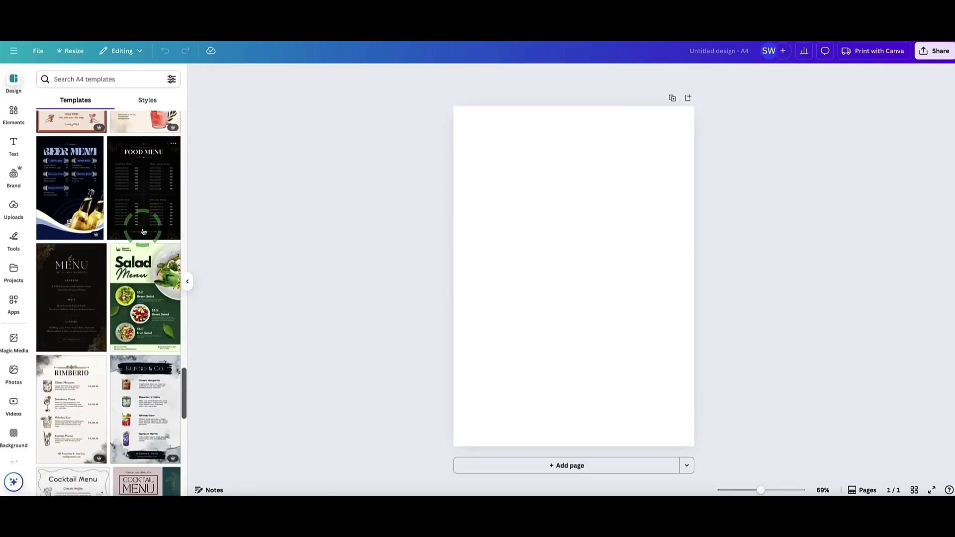
{"action": "scroll", "coordinate": [143, 232], "scroll_direction": "up", "scroll_amount": 2}
{"action": "left_click_drag", "start_coordinate": [143, 232], "coordinate": [65, 182]}
{"action": "scroll", "coordinate": [144, 201], "scroll_direction": "up", "scroll_amount": 5}
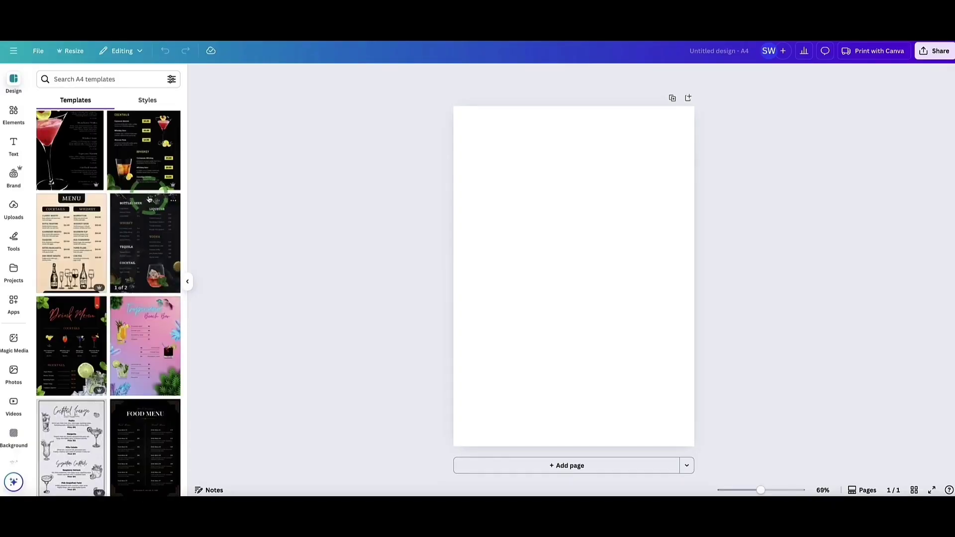
{"action": "scroll", "coordinate": [149, 200], "scroll_direction": "up", "scroll_amount": 2}
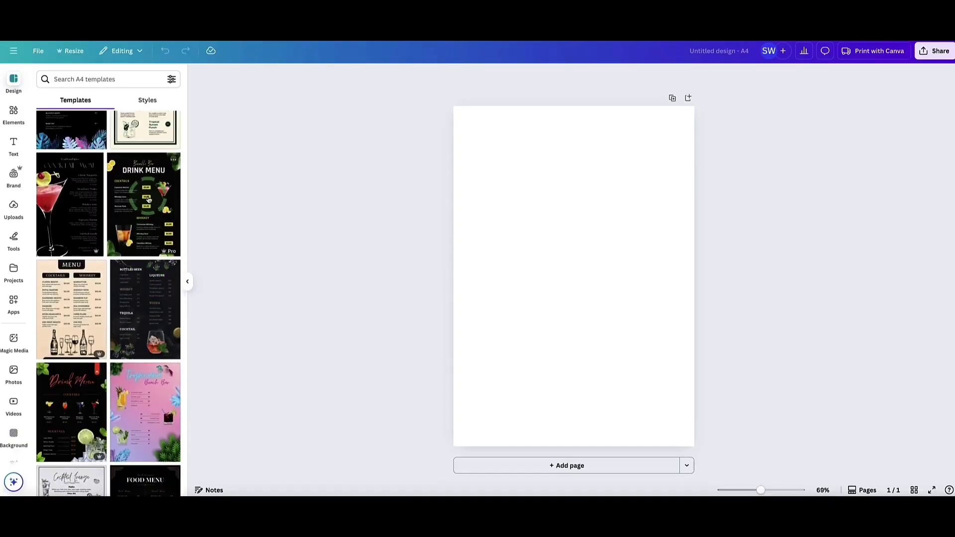
{"action": "scroll", "coordinate": [152, 199], "scroll_direction": "up", "scroll_amount": 8}
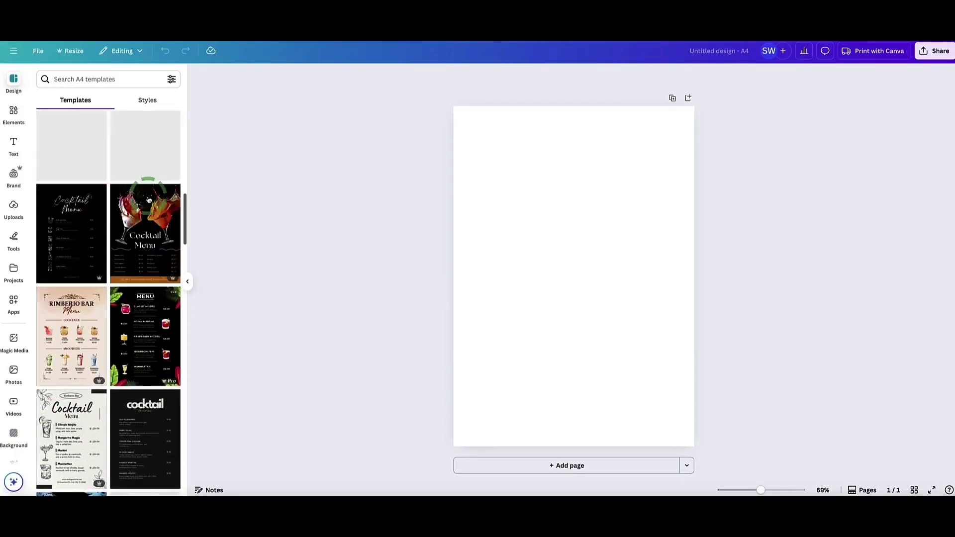
{"action": "scroll", "coordinate": [148, 199], "scroll_direction": "up", "scroll_amount": 6}
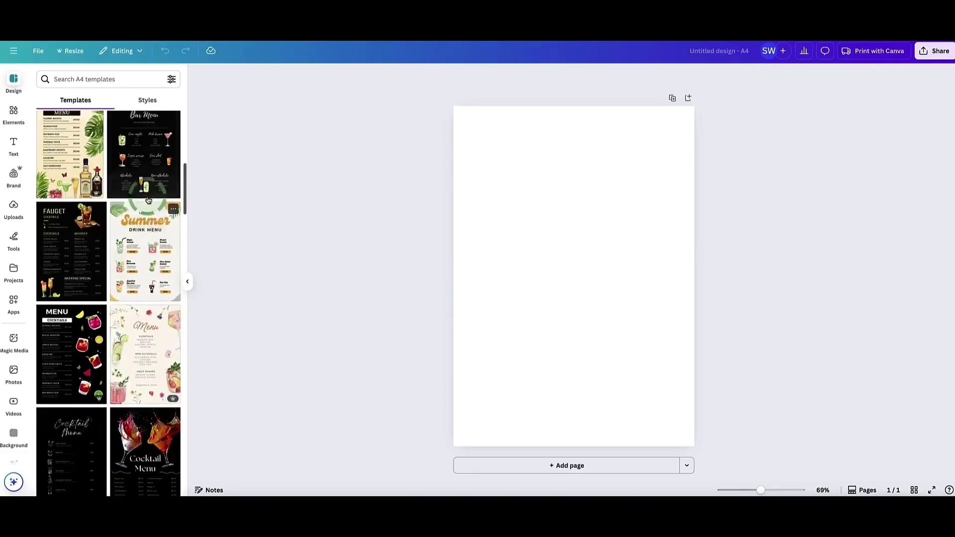
{"action": "scroll", "coordinate": [148, 199], "scroll_direction": "up", "scroll_amount": 3}
{"action": "left_click", "coordinate": [149, 199]}
Select the new bar menu page and its gold frame border.
{"action": "left_click", "coordinate": [522, 235]}
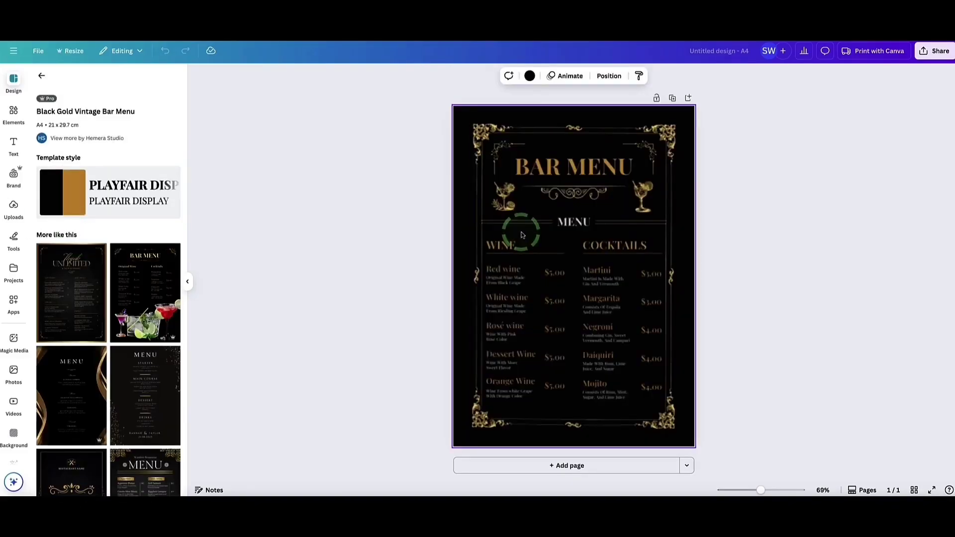
{"action": "left_click", "coordinate": [536, 237]}
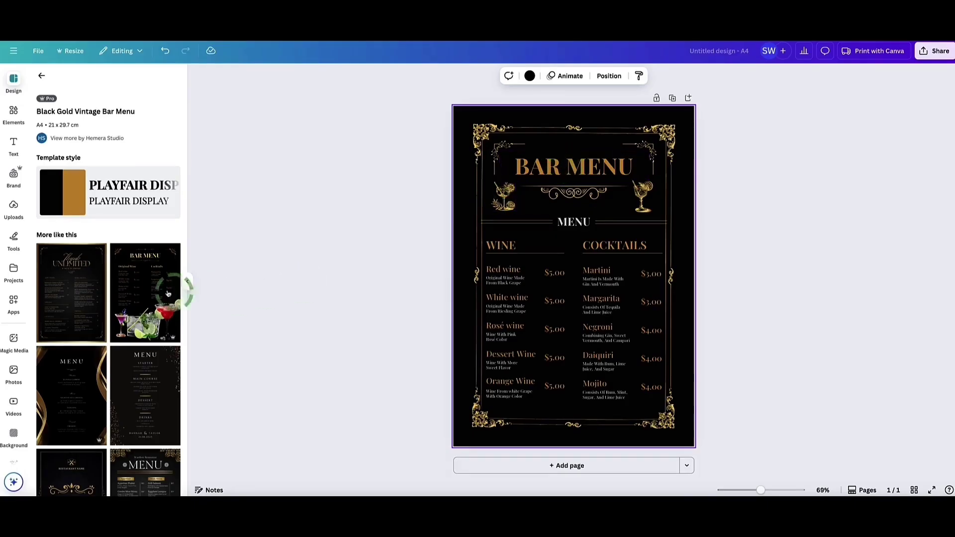
{"action": "scroll", "coordinate": [99, 318], "scroll_direction": "down", "scroll_amount": 4}
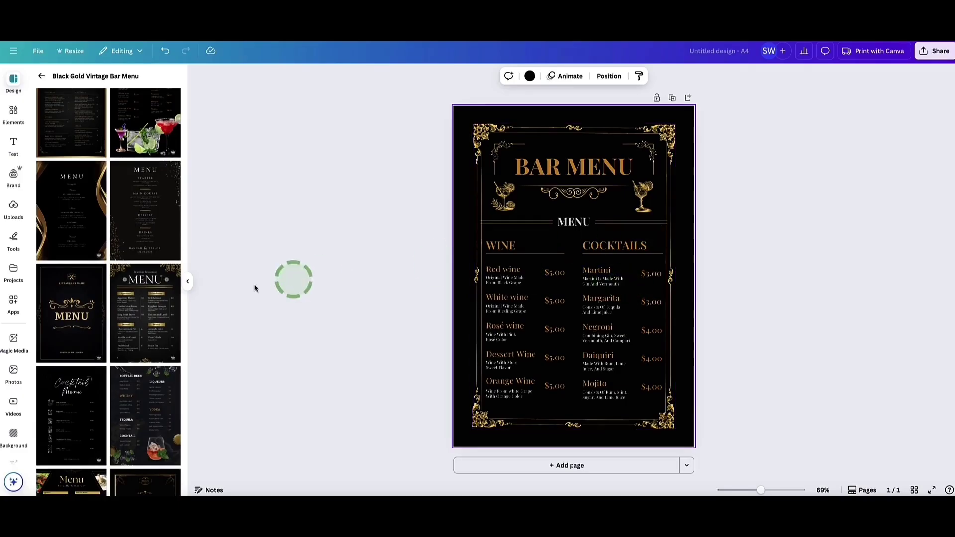
Add a page, apply the MENU cover design to it, and move it up to page 1.
{"action": "left_click", "coordinate": [523, 477]}
{"action": "left_click", "coordinate": [102, 316]}
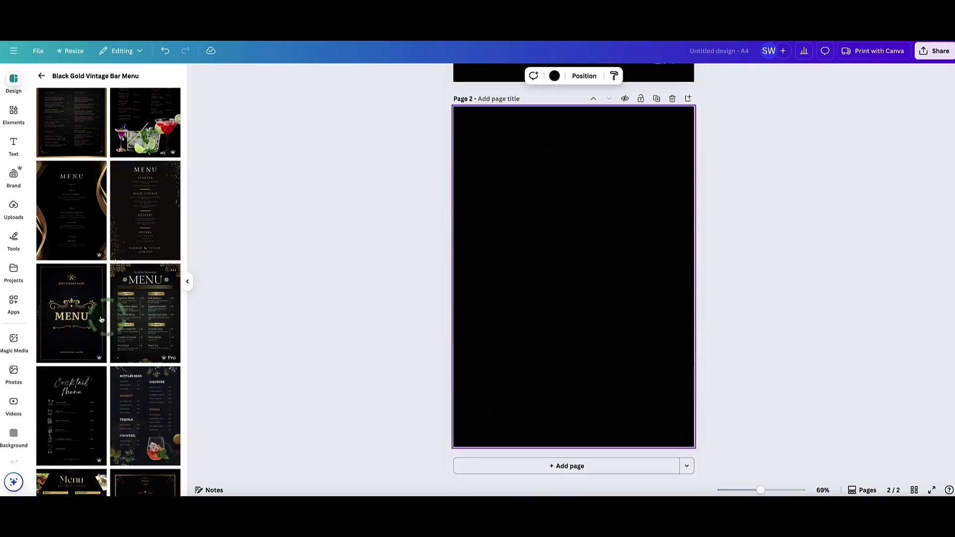
{"action": "left_click", "coordinate": [43, 241]}
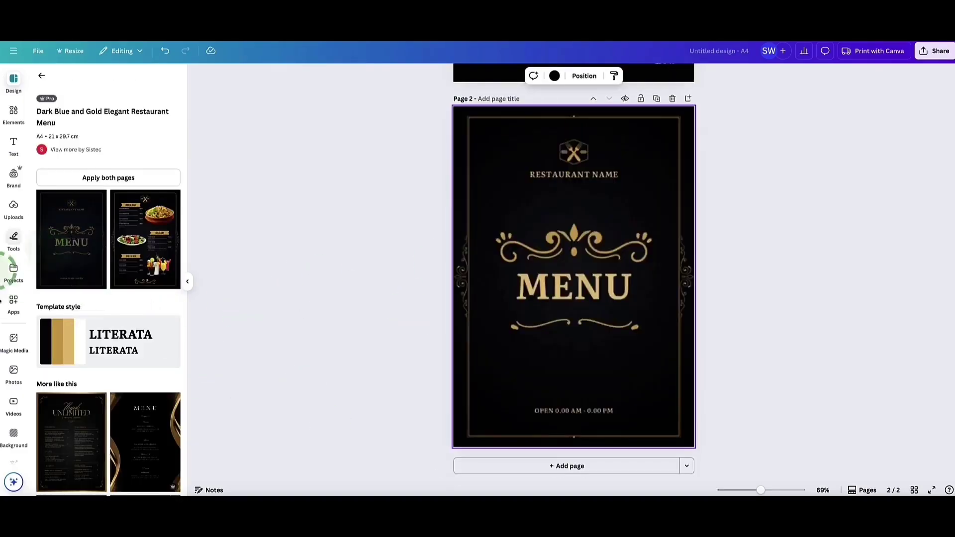
{"action": "scroll", "coordinate": [608, 312], "scroll_direction": "up", "scroll_amount": 2}
{"action": "left_click", "coordinate": [596, 186]}
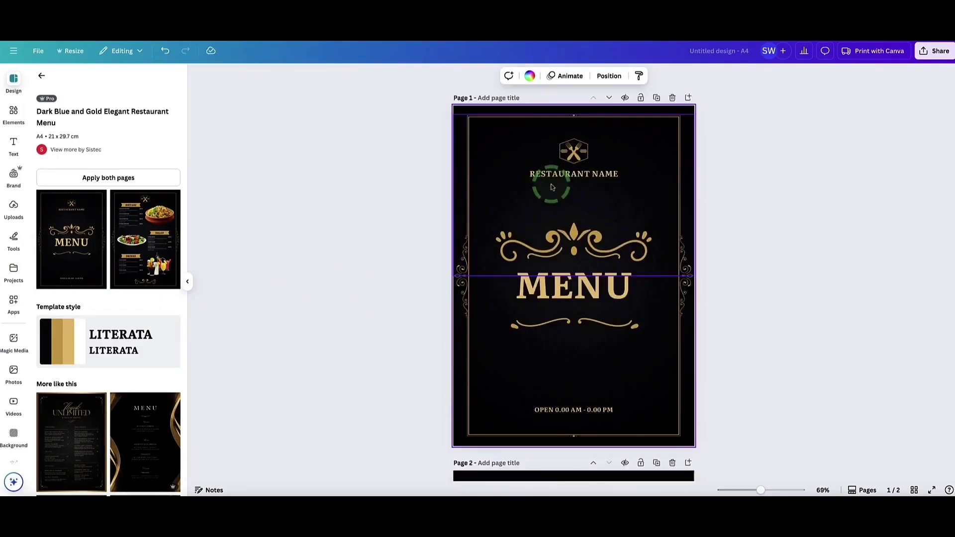
{"action": "left_click", "coordinate": [538, 192]}
{"action": "scroll", "coordinate": [538, 192], "scroll_direction": "down", "scroll_amount": 5}
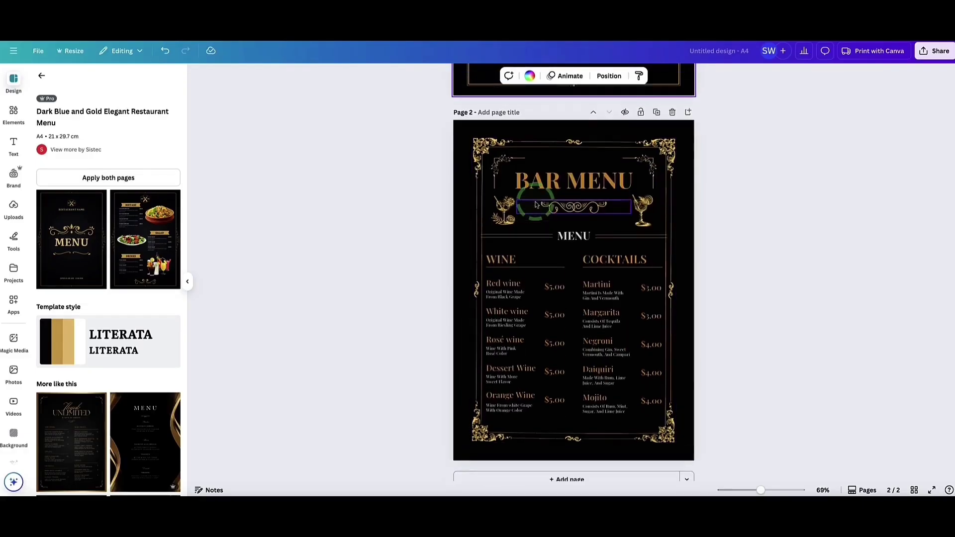
Duplicate the BAR MENU page into page 3 and review the three pages.
{"action": "left_click", "coordinate": [657, 122]}
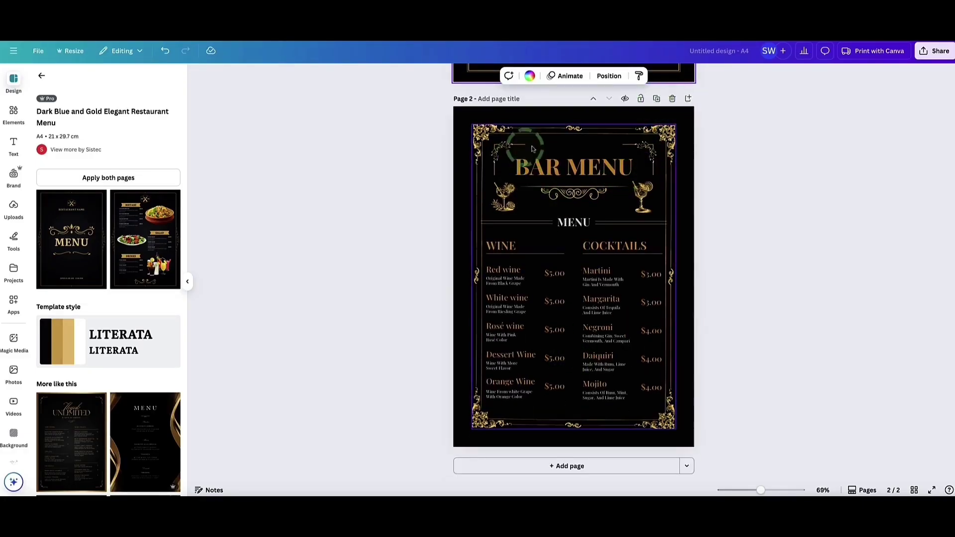
{"action": "left_click", "coordinate": [599, 187]}
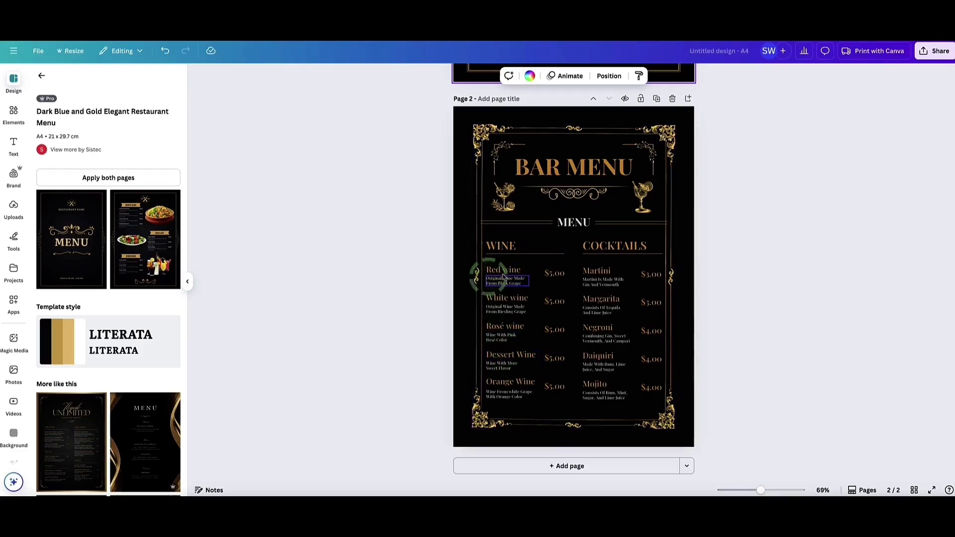
{"action": "left_click", "coordinate": [658, 102]}
{"action": "left_click", "coordinate": [491, 281]}
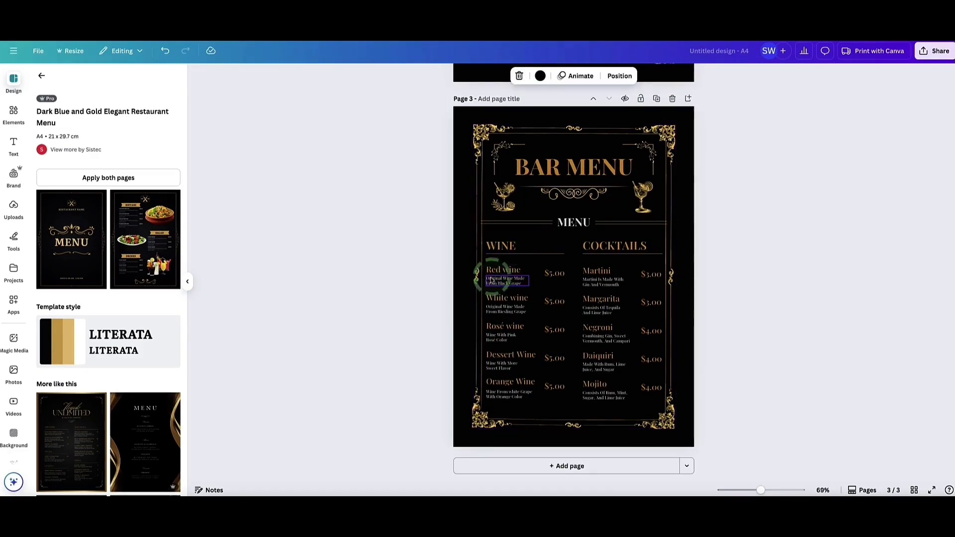
{"action": "scroll", "coordinate": [601, 360], "scroll_direction": "up", "scroll_amount": 3}
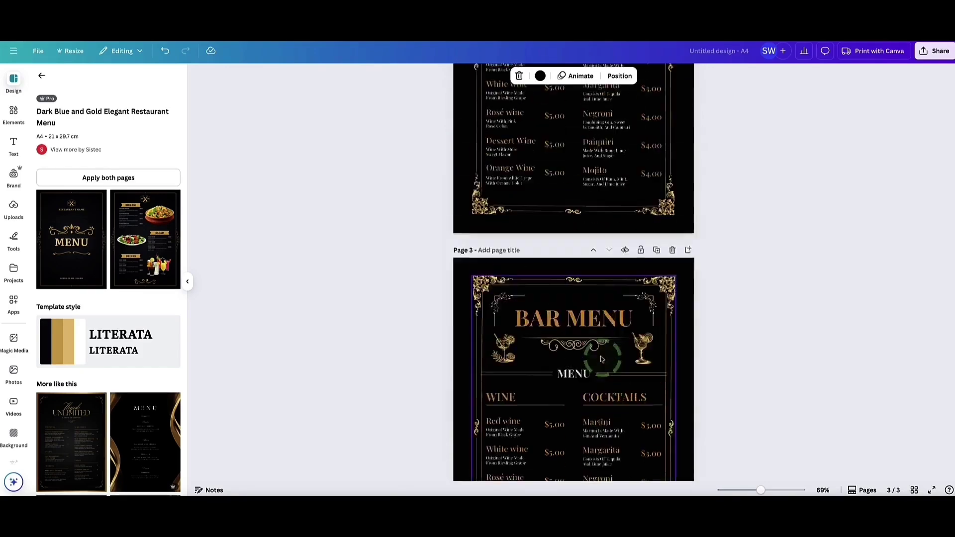
{"action": "scroll", "coordinate": [602, 360], "scroll_direction": "up", "scroll_amount": 10}
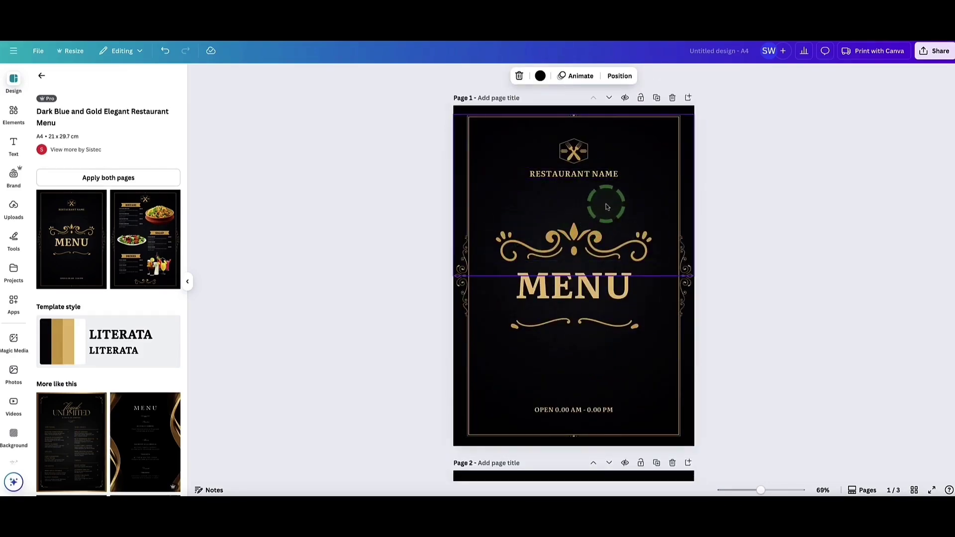
{"action": "scroll", "coordinate": [608, 206], "scroll_direction": "down", "scroll_amount": 6}
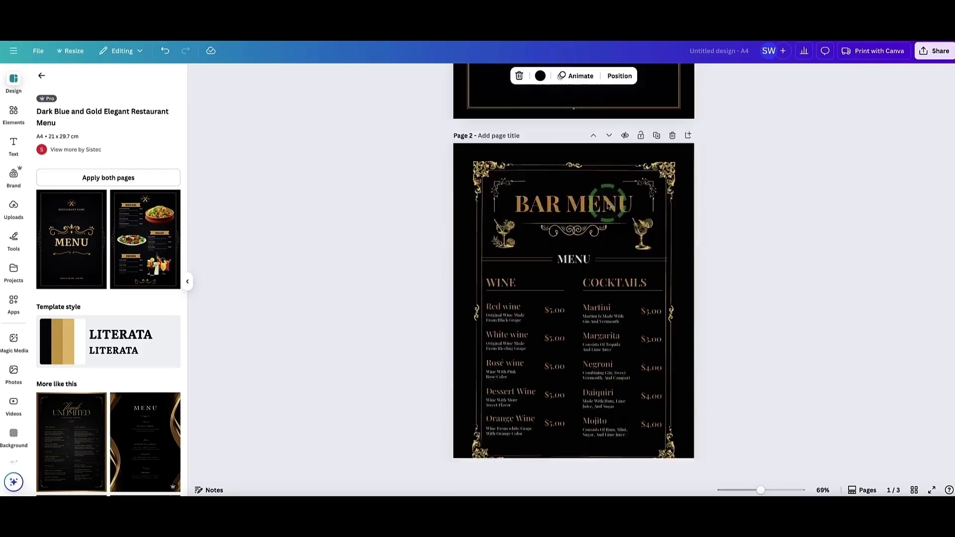
{"action": "scroll", "coordinate": [607, 206], "scroll_direction": "up", "scroll_amount": 6}
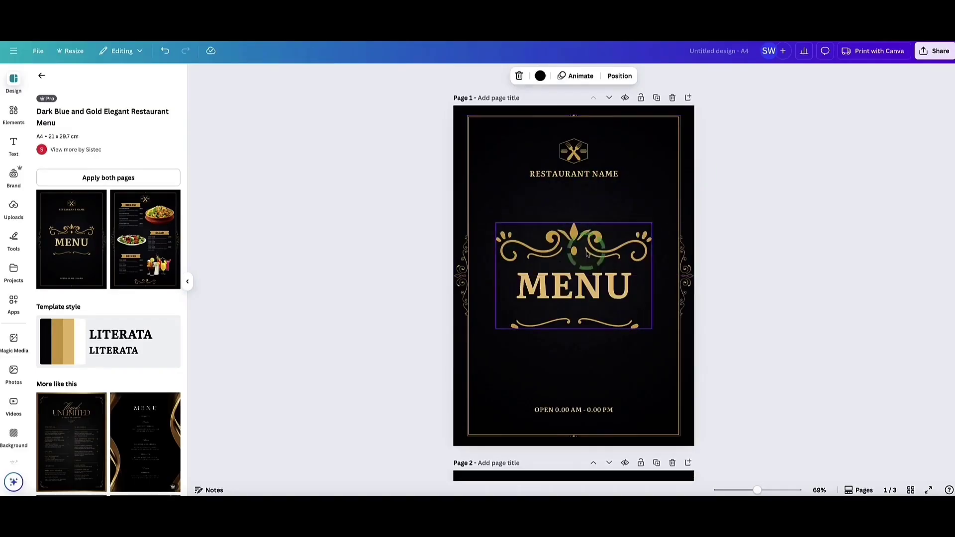
{"action": "scroll", "coordinate": [604, 206], "scroll_direction": "down", "scroll_amount": 13}
{"action": "scroll", "coordinate": [600, 201], "scroll_direction": "up", "scroll_amount": 13}
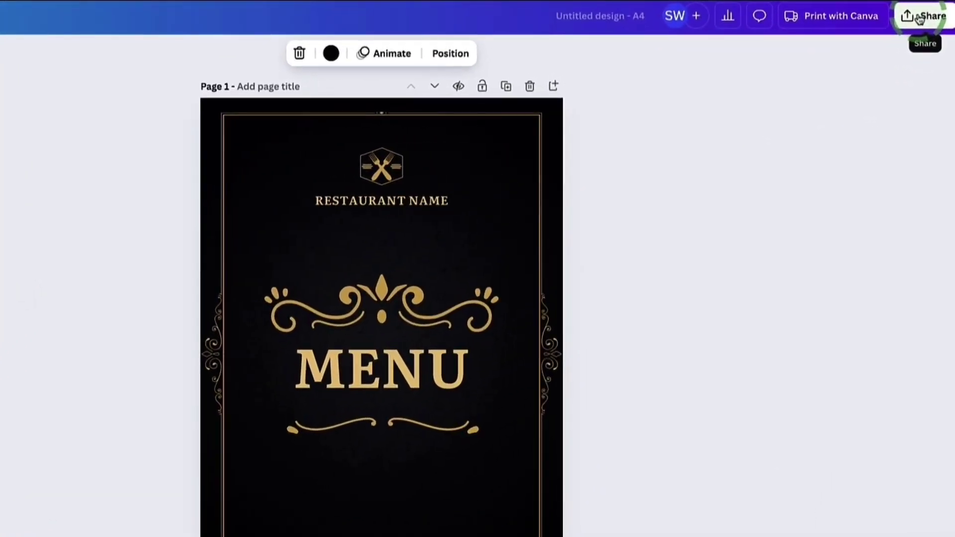
Open the Template link option from the Share menu's full list of publishing options.
{"action": "left_click", "coordinate": [920, 19]}
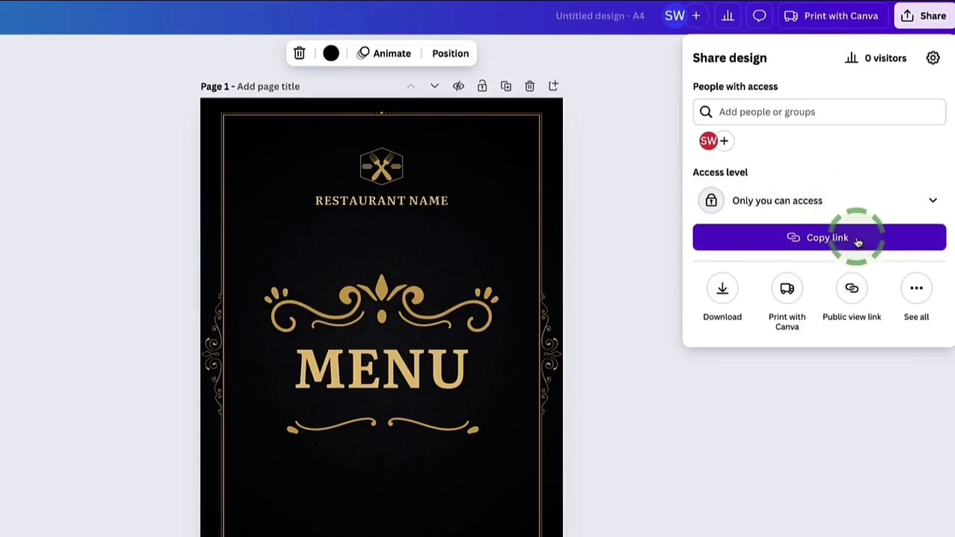
{"action": "left_click", "coordinate": [917, 290]}
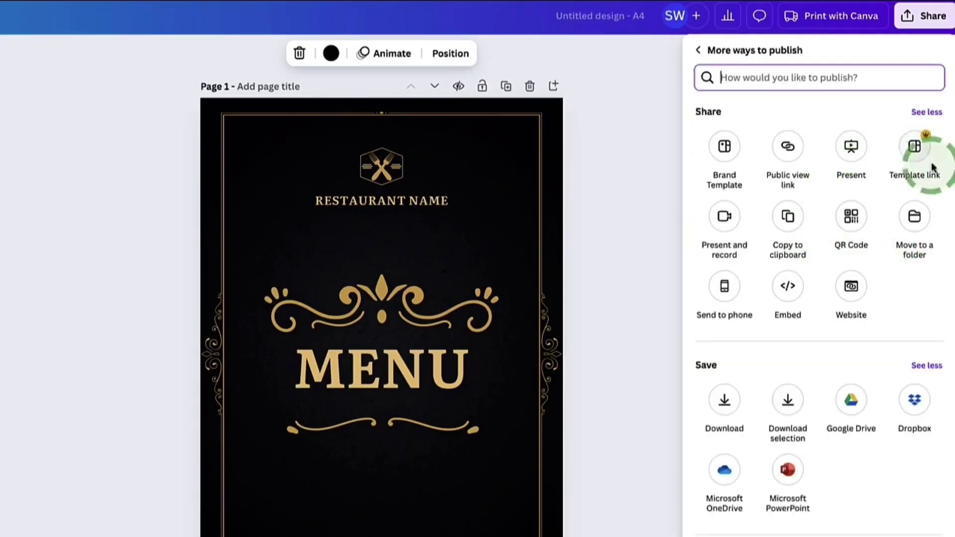
{"action": "left_click", "coordinate": [919, 148]}
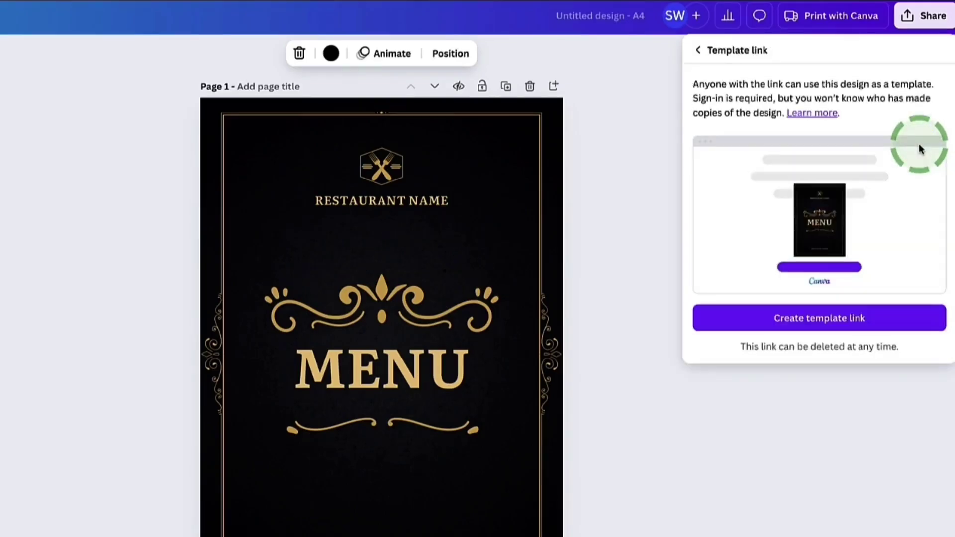
Create the MENU template link and copy it to the clipboard.
{"action": "left_click", "coordinate": [821, 320]}
{"action": "left_click", "coordinate": [921, 309]}
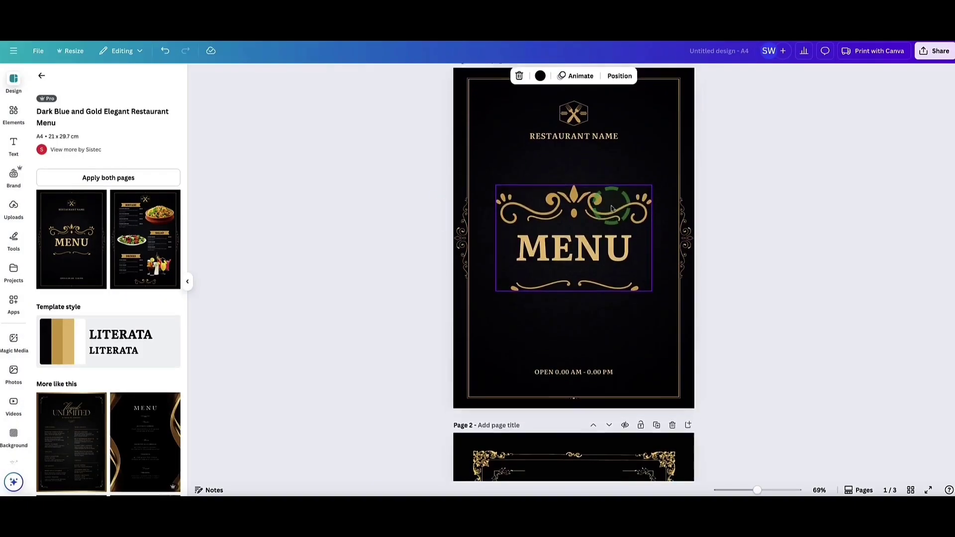
{"action": "left_click", "coordinate": [935, 51]}
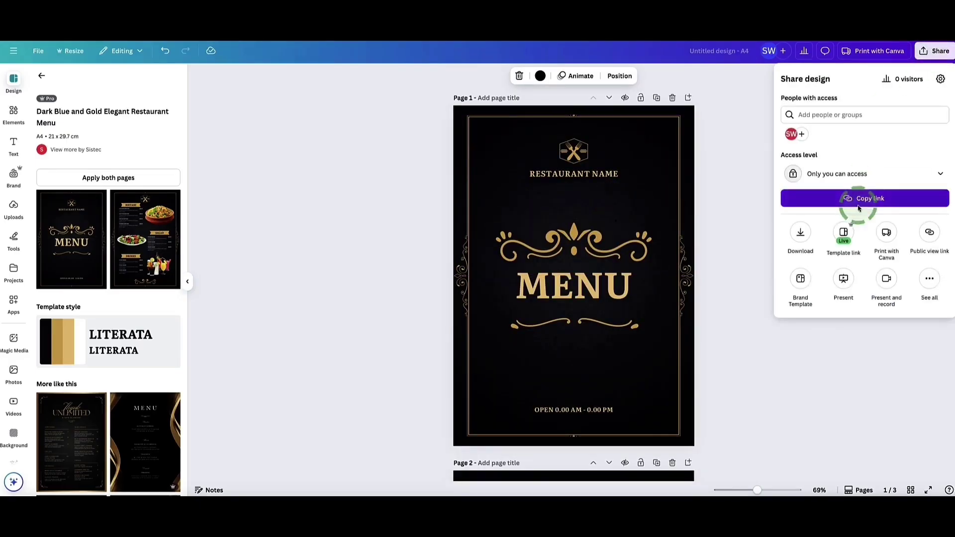
{"action": "left_click", "coordinate": [844, 233]}
{"action": "left_click", "coordinate": [940, 249]}
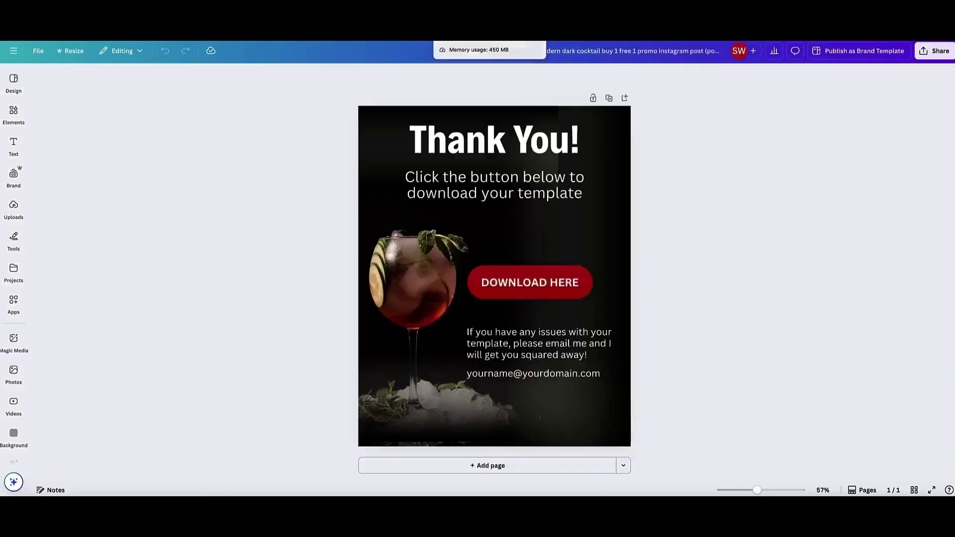
Link the DOWNLOAD HERE button to the pasted MENU template URL.
{"action": "left_click", "coordinate": [473, 271]}
{"action": "left_click", "coordinate": [541, 275]}
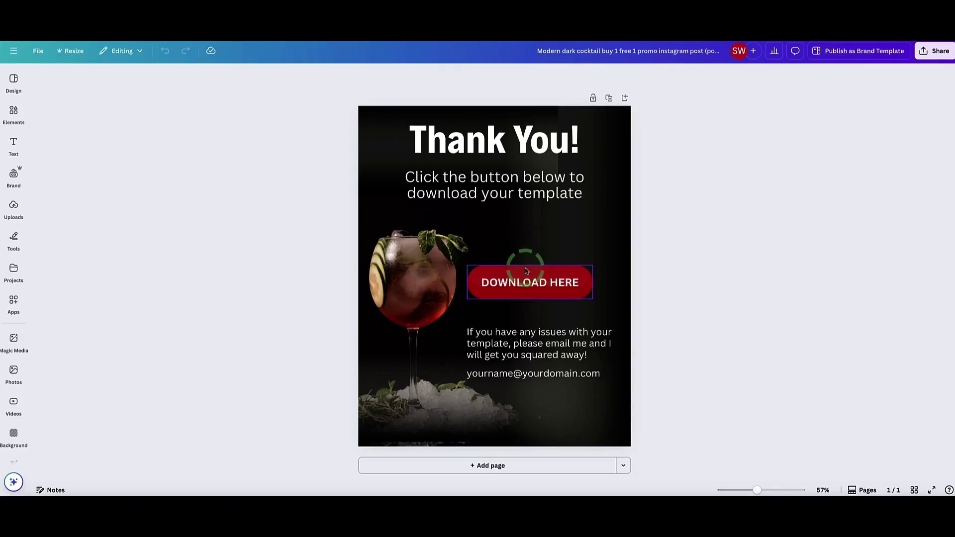
{"action": "left_click", "coordinate": [526, 271]}
{"action": "left_click", "coordinate": [558, 253]}
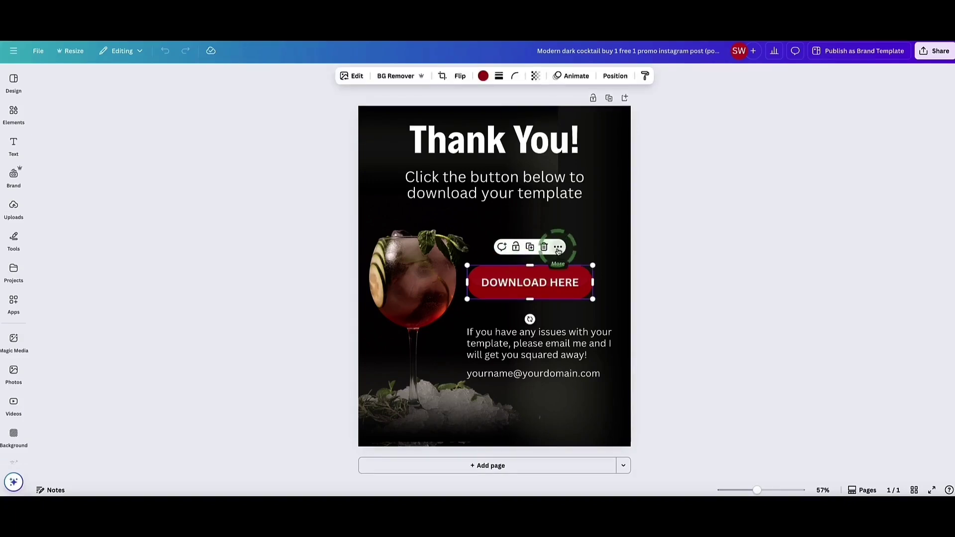
{"action": "left_click", "coordinate": [589, 443]}
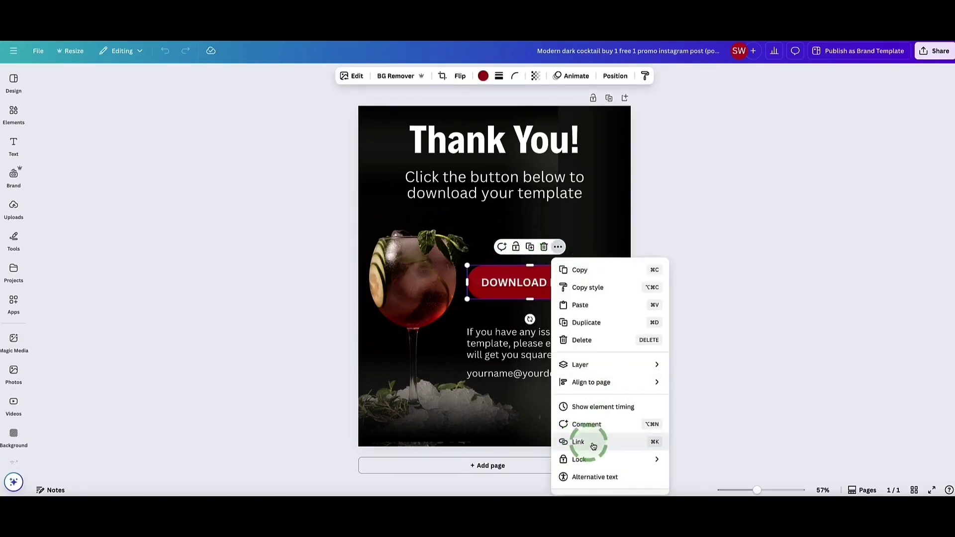
{"action": "left_click", "coordinate": [610, 291]}
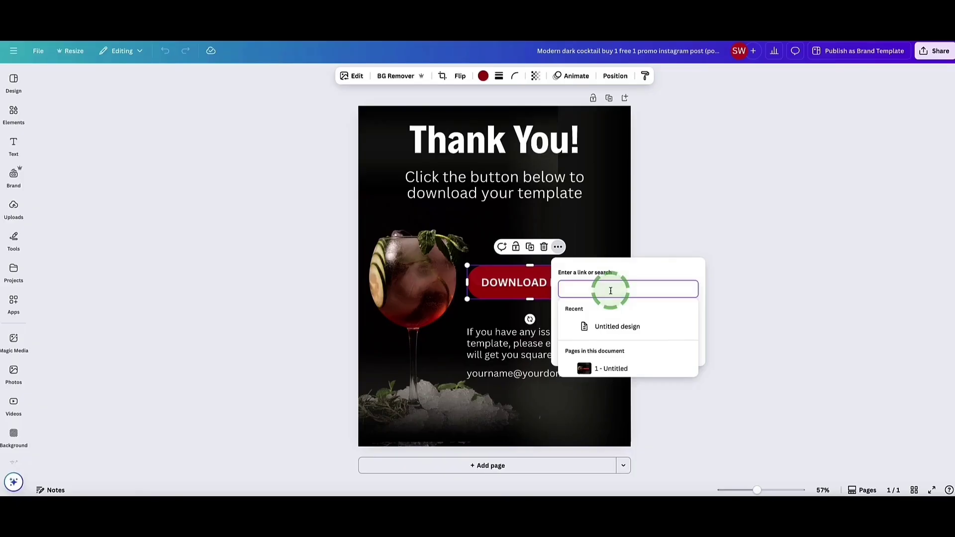
{"action": "key", "text": "ctrl+v"}
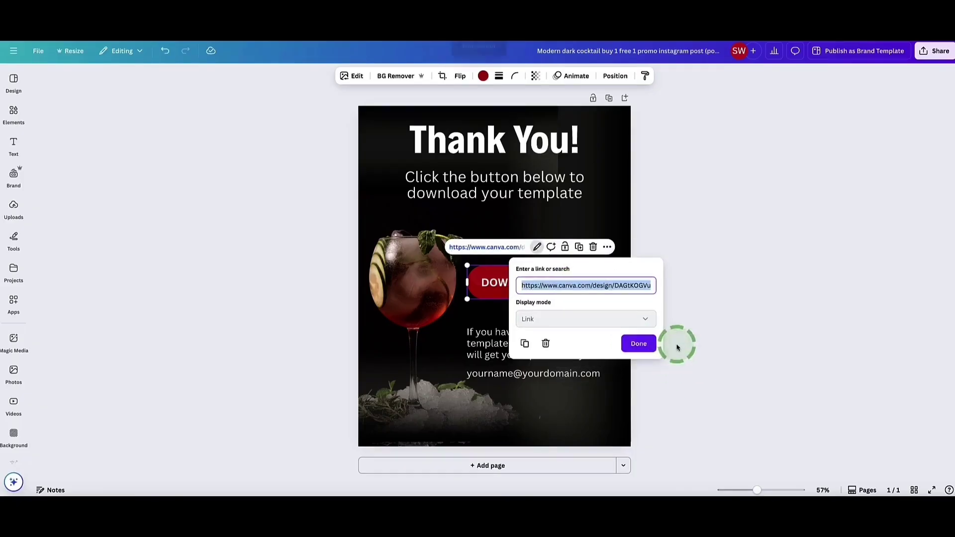
{"action": "left_click", "coordinate": [677, 347]}
Reselect the DOWNLOAD HERE button to check its attached link, then deselect it.
{"action": "left_click", "coordinate": [565, 273]}
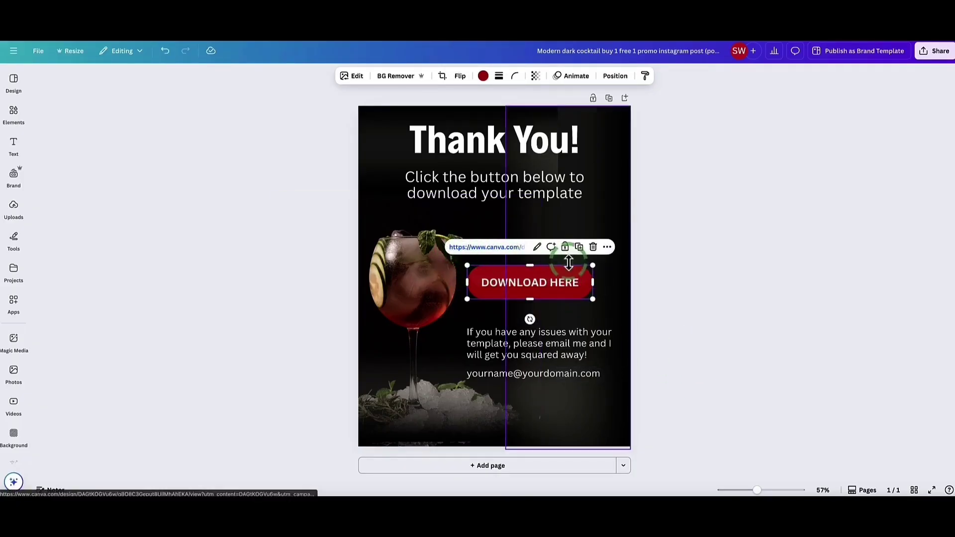
{"action": "left_click", "coordinate": [490, 251]}
{"action": "left_click", "coordinate": [695, 263]}
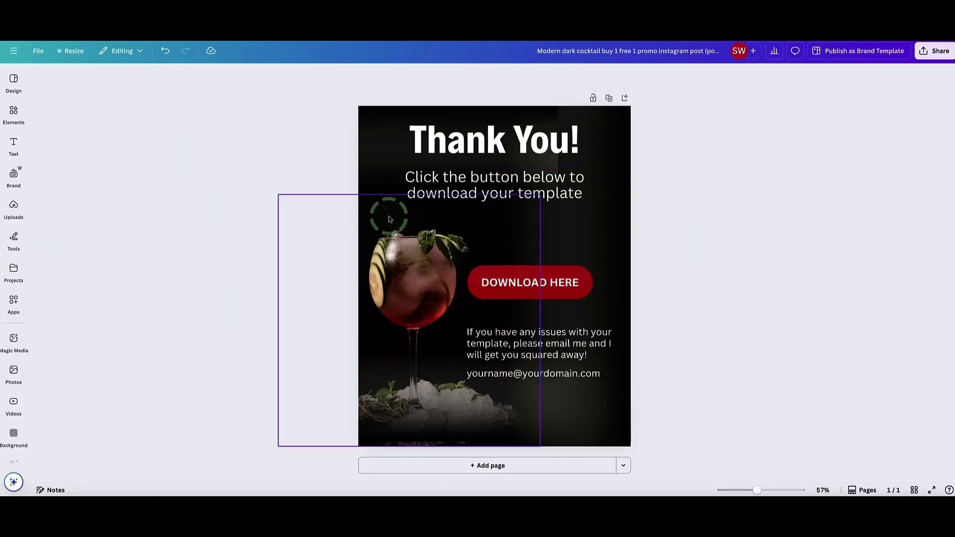
{"action": "left_click", "coordinate": [731, 228]}
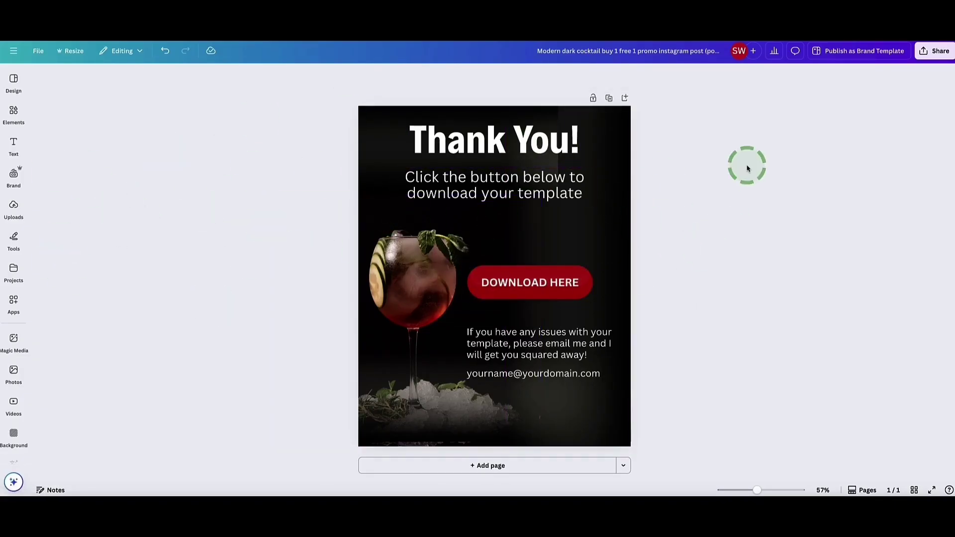
Download the Thank You design with file type PDF Standard.
{"action": "left_click", "coordinate": [934, 50]}
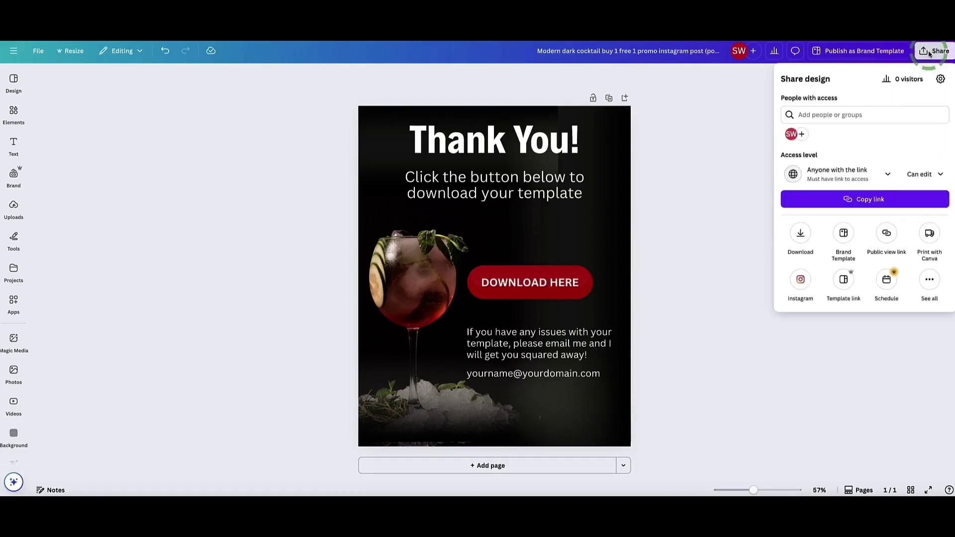
{"action": "left_click", "coordinate": [799, 240]}
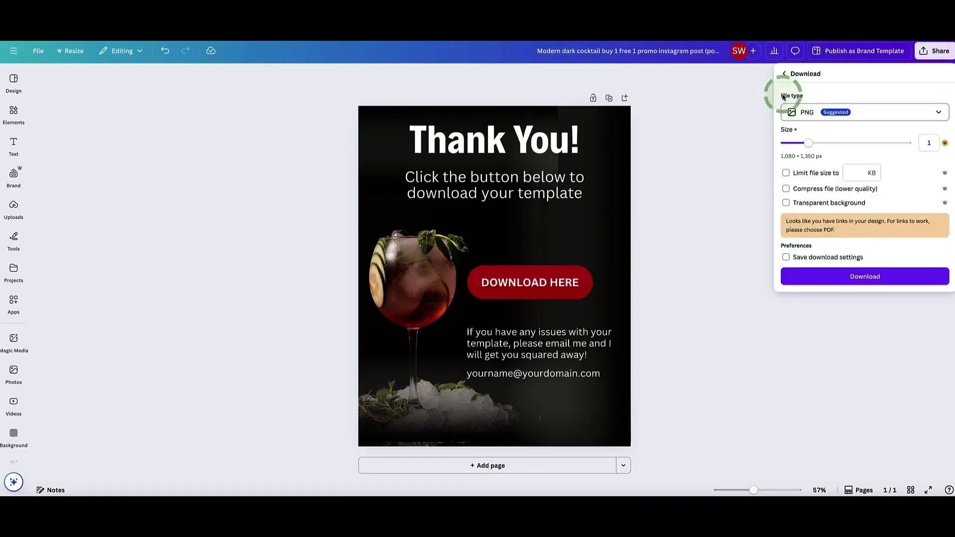
{"action": "left_click", "coordinate": [809, 112]}
{"action": "left_click", "coordinate": [815, 193]}
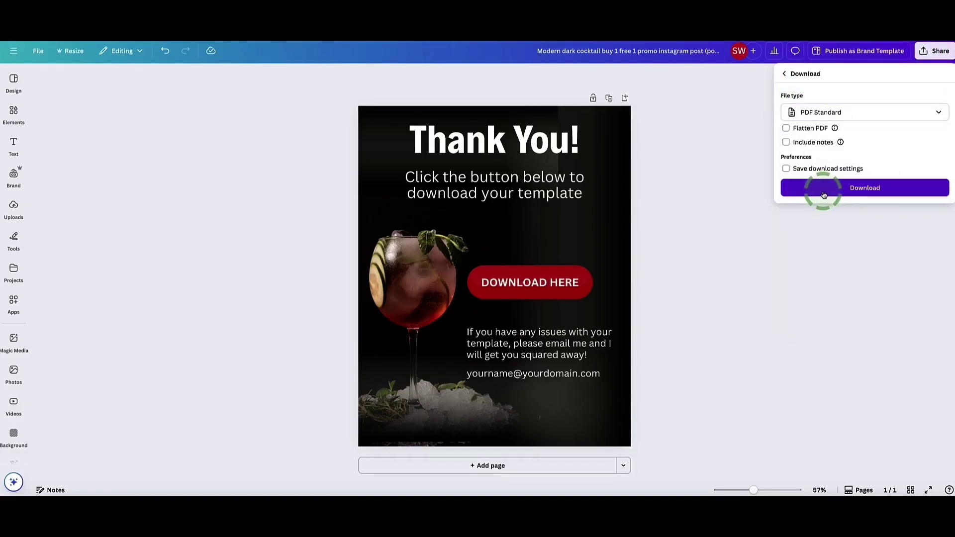
{"action": "left_click", "coordinate": [833, 192]}
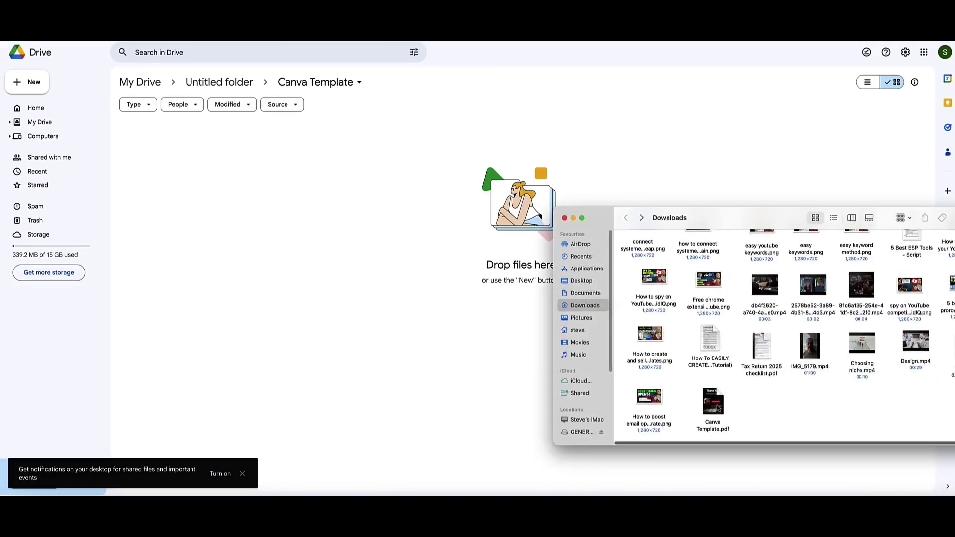
Drag Canva Template.pdf from Downloads into the Drive Canva Template folder.
{"action": "left_click_drag", "start_coordinate": [713, 402], "coordinate": [448, 277]}
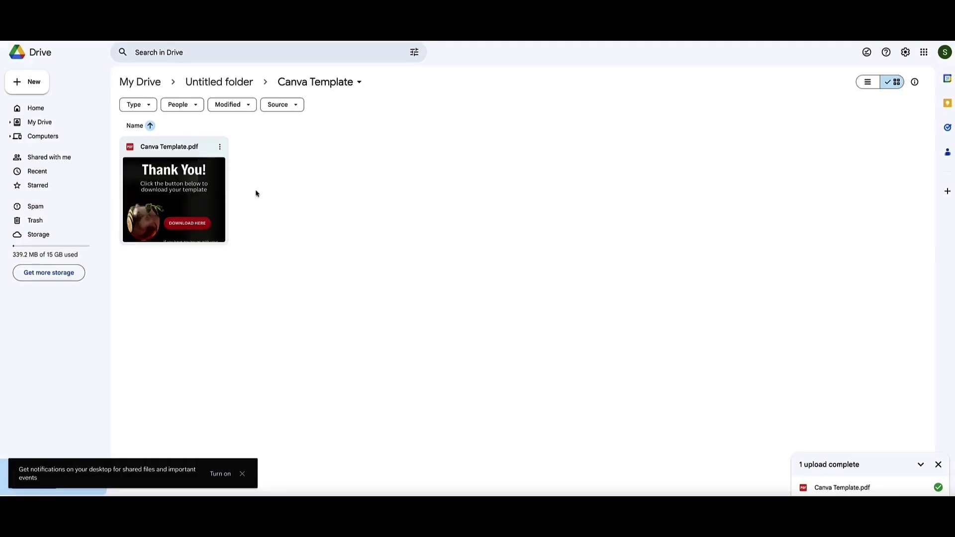
Change Canva Template.pdf access from Restricted to Anyone with the link and copy the link.
{"action": "left_click", "coordinate": [220, 148]}
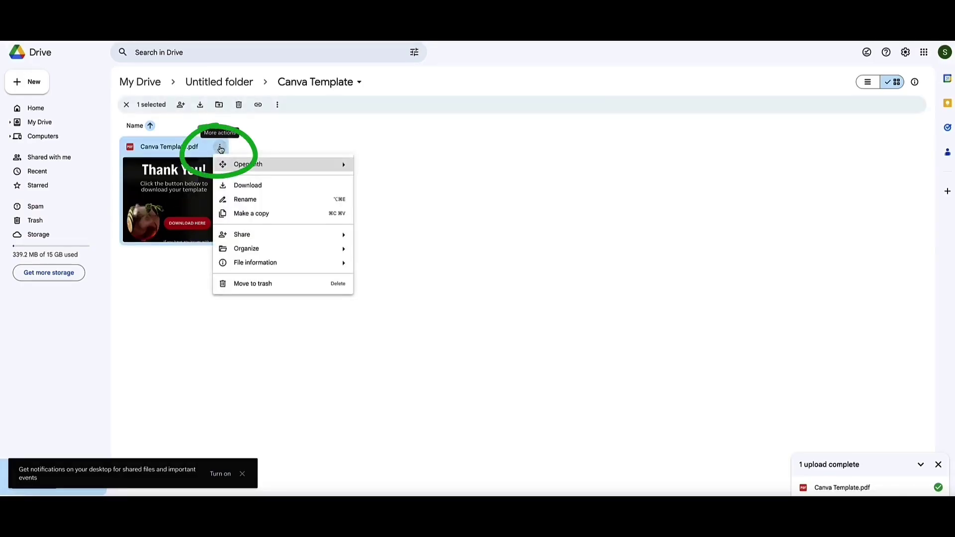
{"action": "mouse_move", "coordinate": [257, 239]}
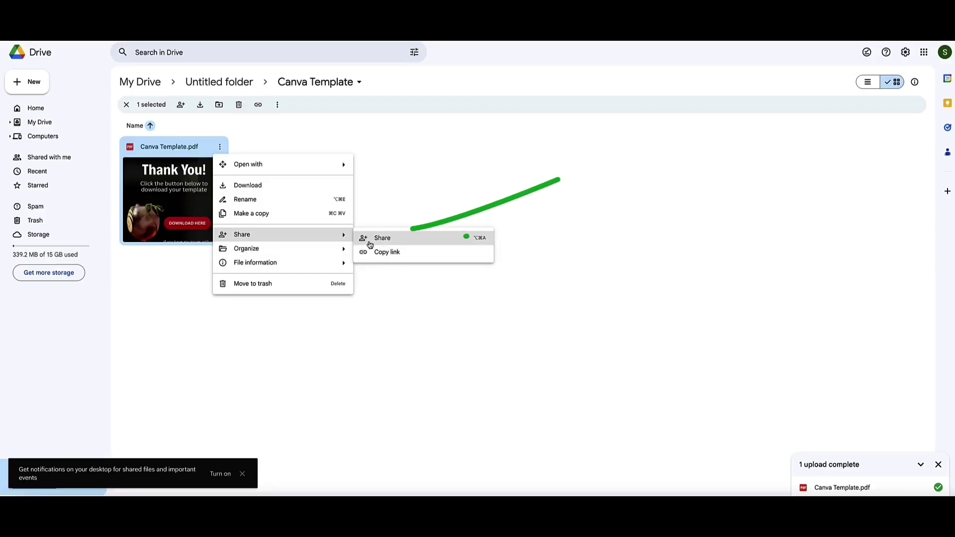
{"action": "left_click", "coordinate": [372, 242]}
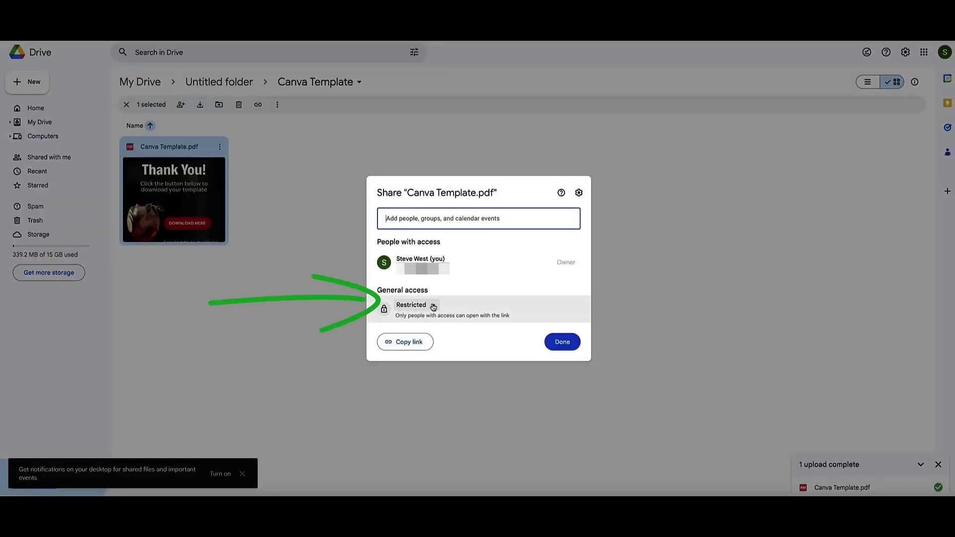
{"action": "left_click", "coordinate": [432, 305]}
{"action": "left_click", "coordinate": [438, 348]}
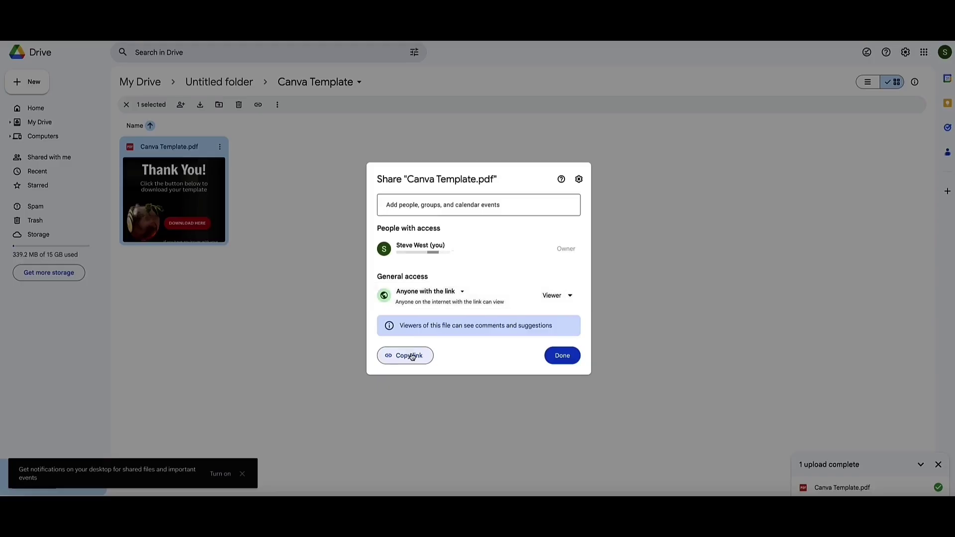
{"action": "left_click", "coordinate": [406, 356]}
{"action": "left_click", "coordinate": [561, 355]}
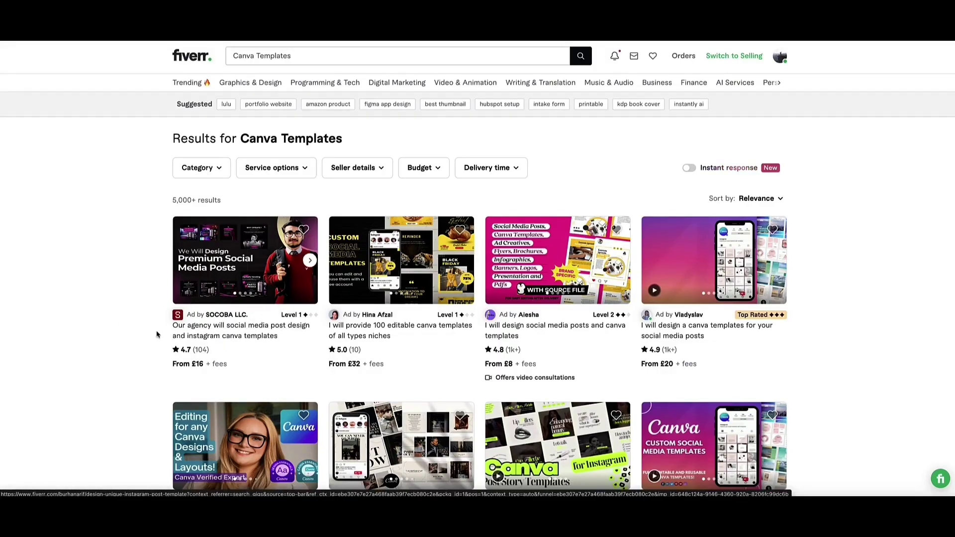
{"action": "scroll", "coordinate": [133, 316], "scroll_direction": "down", "scroll_amount": 1}
{"action": "scroll", "coordinate": [132, 318], "scroll_direction": "up", "scroll_amount": 1}
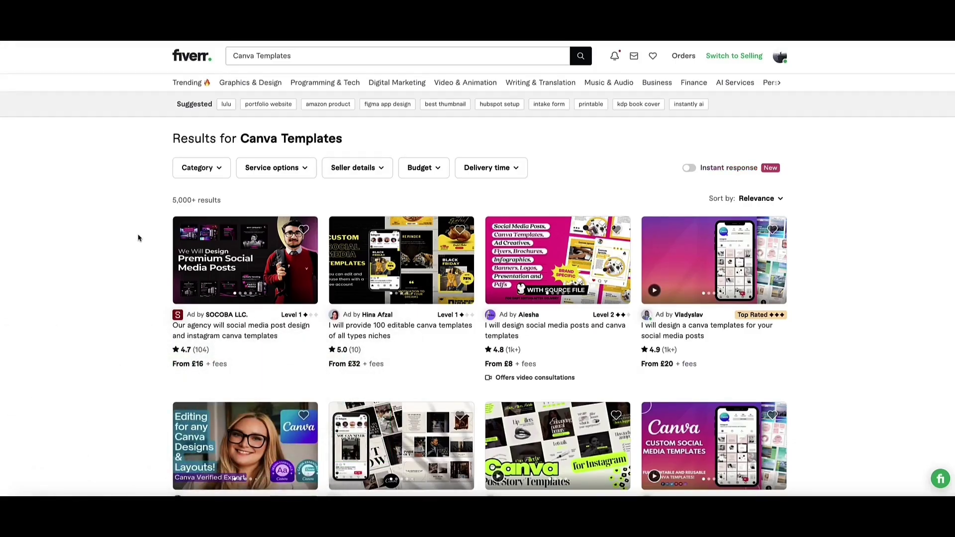
{"action": "scroll", "coordinate": [138, 238], "scroll_direction": "down", "scroll_amount": 4}
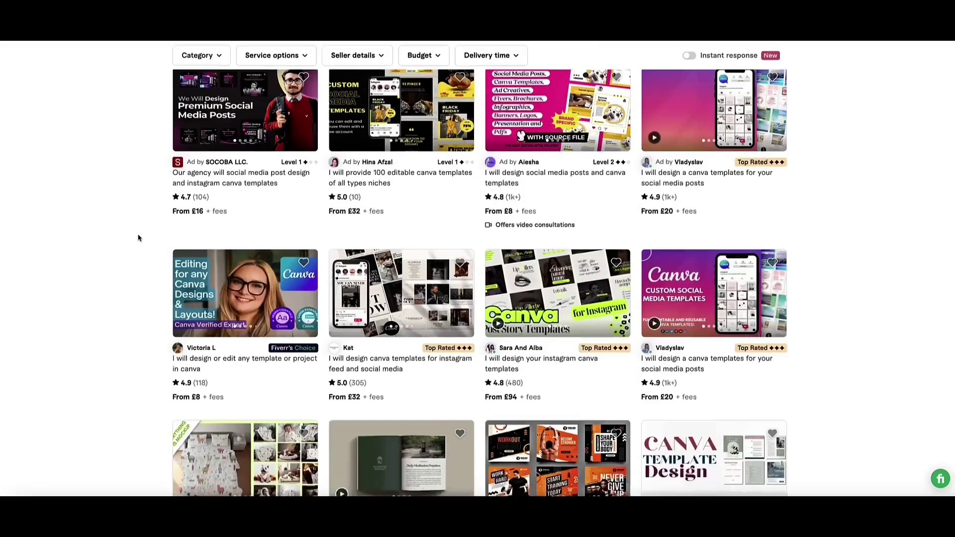
{"action": "scroll", "coordinate": [126, 248], "scroll_direction": "down", "scroll_amount": 7}
{"action": "scroll", "coordinate": [125, 248], "scroll_direction": "down", "scroll_amount": 5}
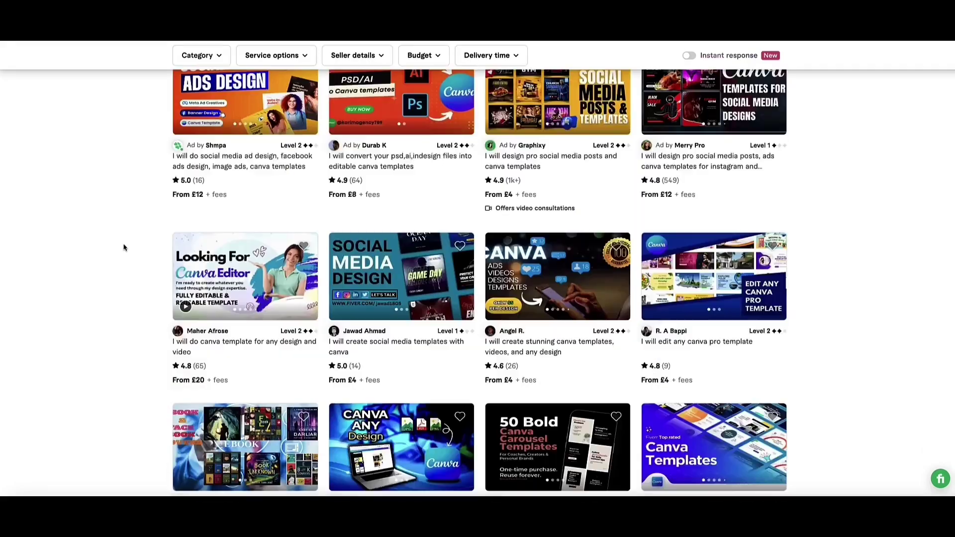
{"action": "scroll", "coordinate": [125, 247], "scroll_direction": "down", "scroll_amount": 3}
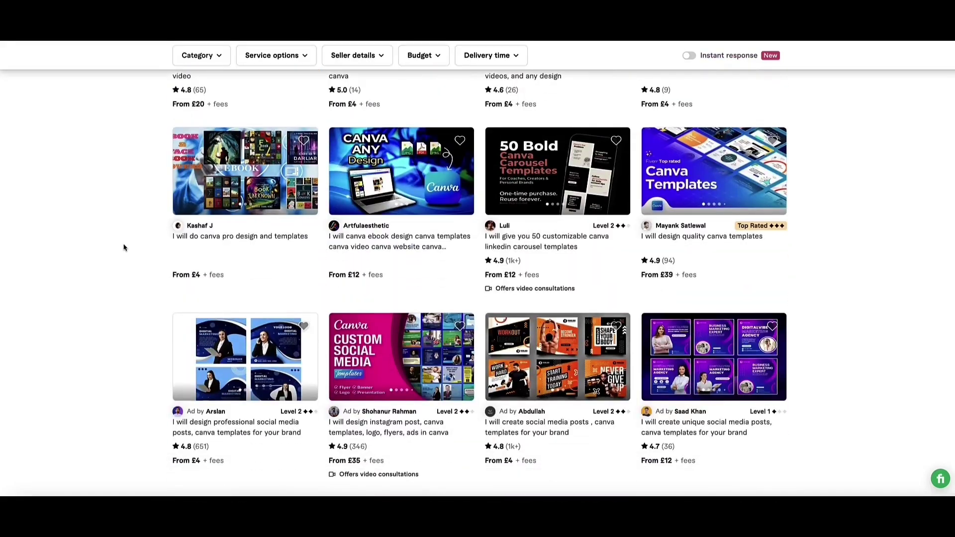
{"action": "scroll", "coordinate": [125, 248], "scroll_direction": "down", "scroll_amount": 8}
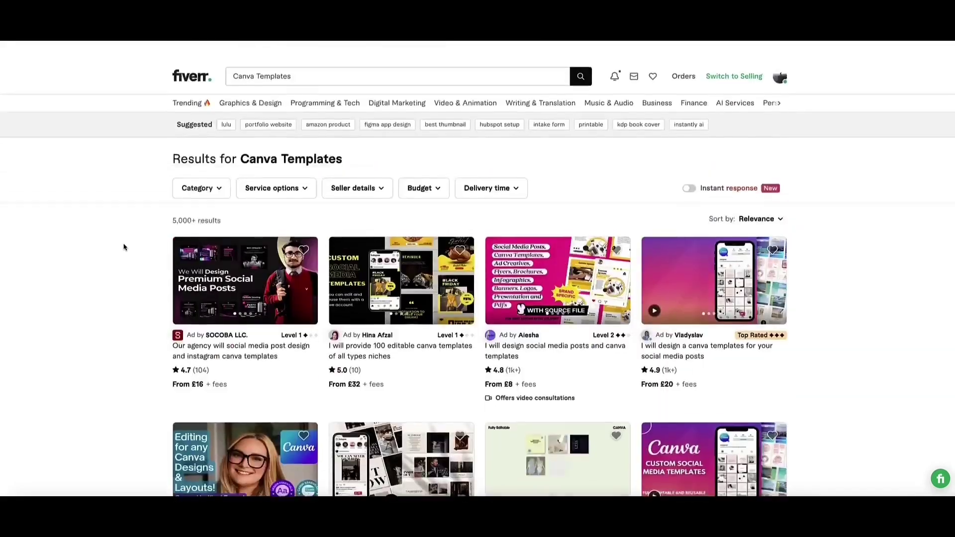
{"action": "scroll", "coordinate": [124, 247], "scroll_direction": "down", "scroll_amount": 1}
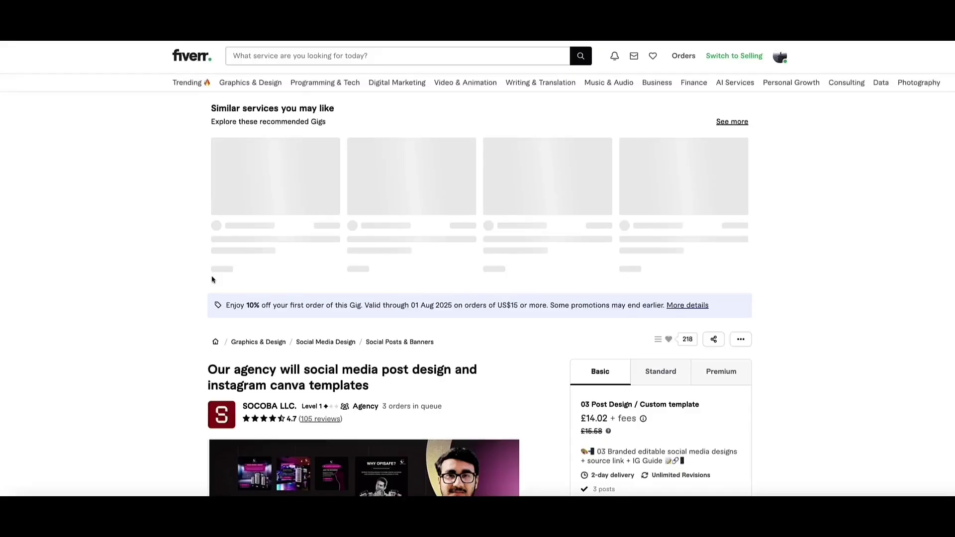
Scroll through the Fiverr gig page to review its gallery, rating and pricing.
{"action": "scroll", "coordinate": [580, 160], "scroll_direction": "down", "scroll_amount": 2}
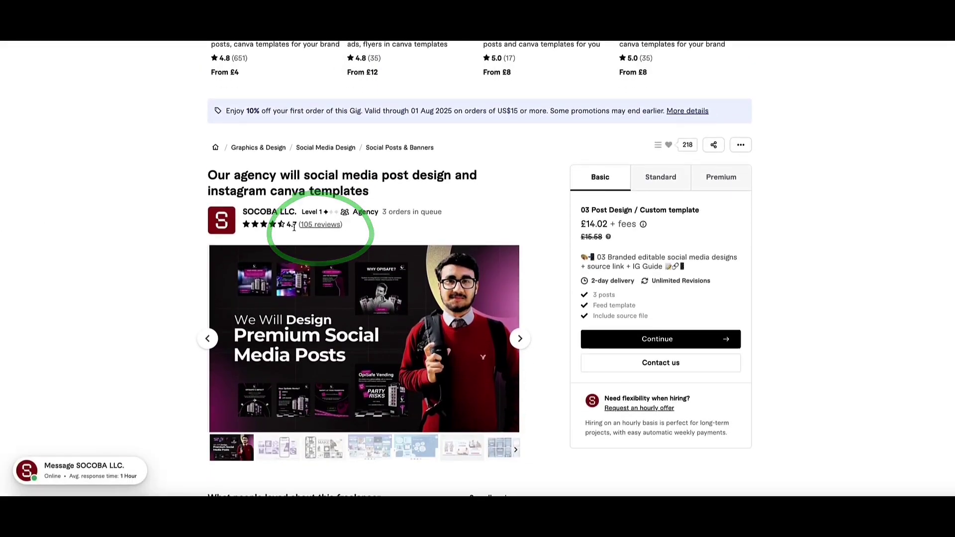
{"action": "scroll", "coordinate": [400, 242], "scroll_direction": "down", "scroll_amount": 1}
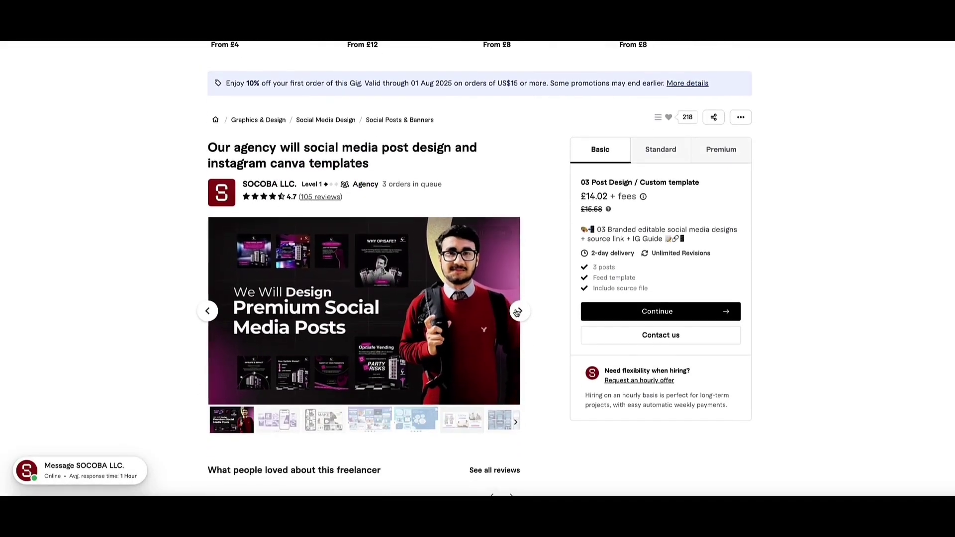
{"action": "scroll", "coordinate": [619, 163], "scroll_direction": "down", "scroll_amount": 2}
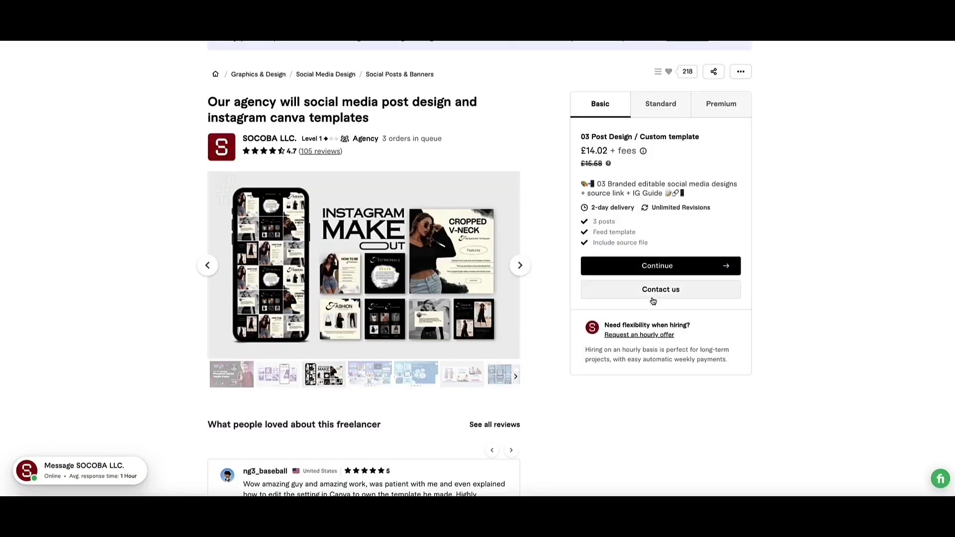
{"action": "scroll", "coordinate": [653, 301], "scroll_direction": "up", "scroll_amount": 5}
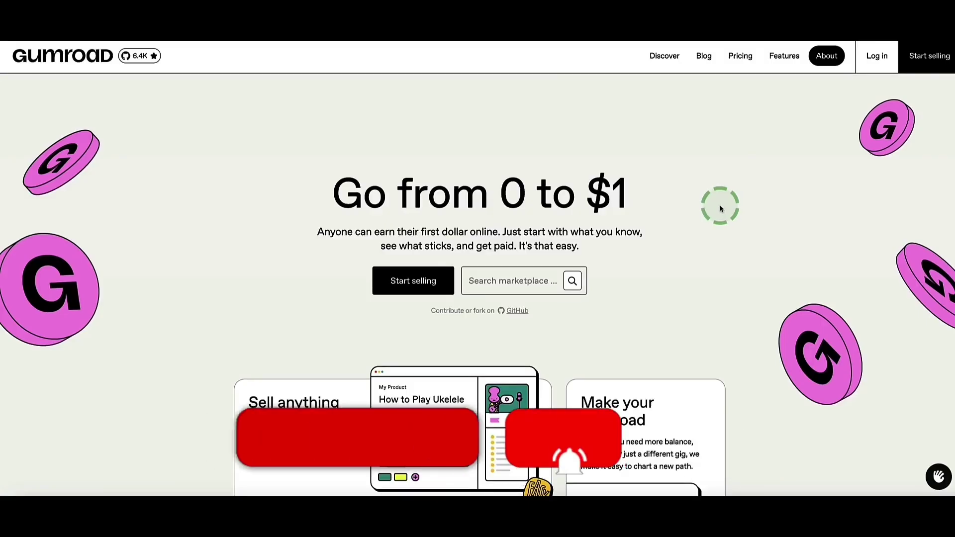
Open Gumroad's Pricing page and highlight the 30% Discover marketplace fee.
{"action": "scroll", "coordinate": [167, 144], "scroll_direction": "down", "scroll_amount": 15}
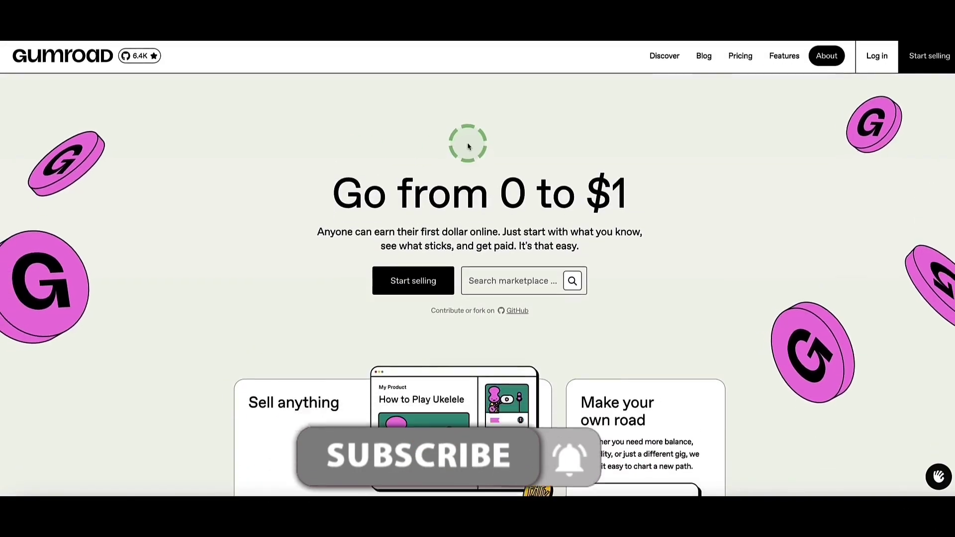
{"action": "left_click", "coordinate": [739, 67]}
{"action": "scroll", "coordinate": [348, 209], "scroll_direction": "down", "scroll_amount": 5}
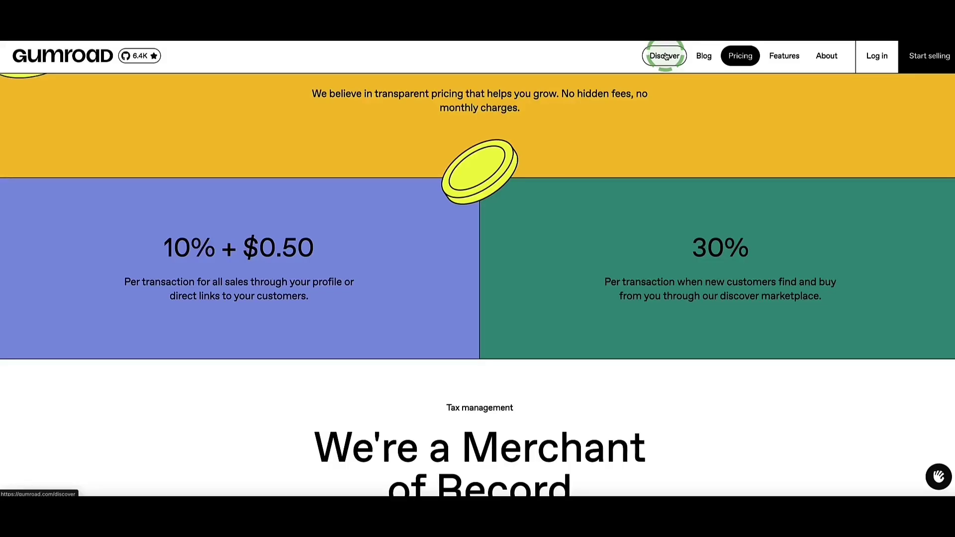
{"action": "left_click_drag", "start_coordinate": [686, 245], "coordinate": [808, 293]}
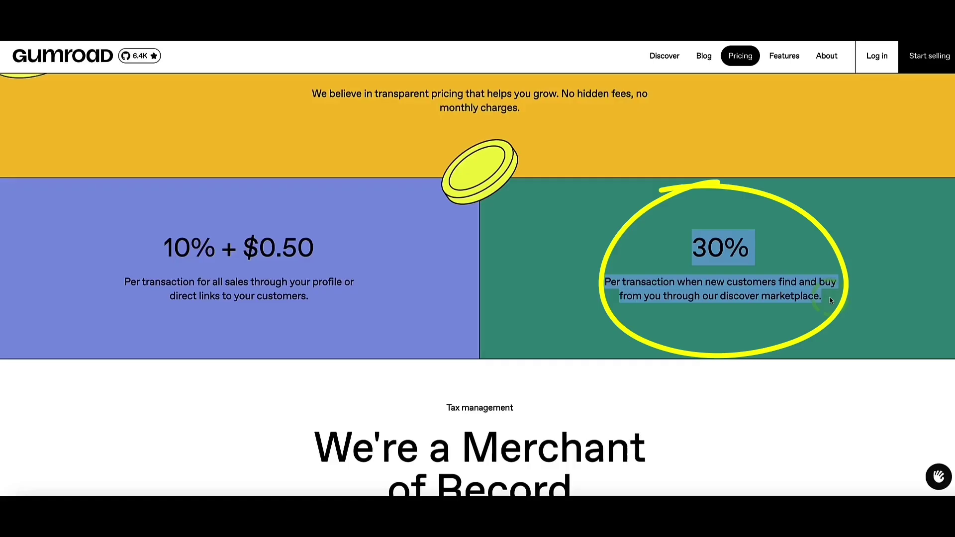
{"action": "scroll", "coordinate": [659, 118], "scroll_direction": "up", "scroll_amount": 5}
Browse the featured products grid in Gumroad's Discover marketplace, ending on Etsy's home page.
{"action": "left_click", "coordinate": [665, 59]}
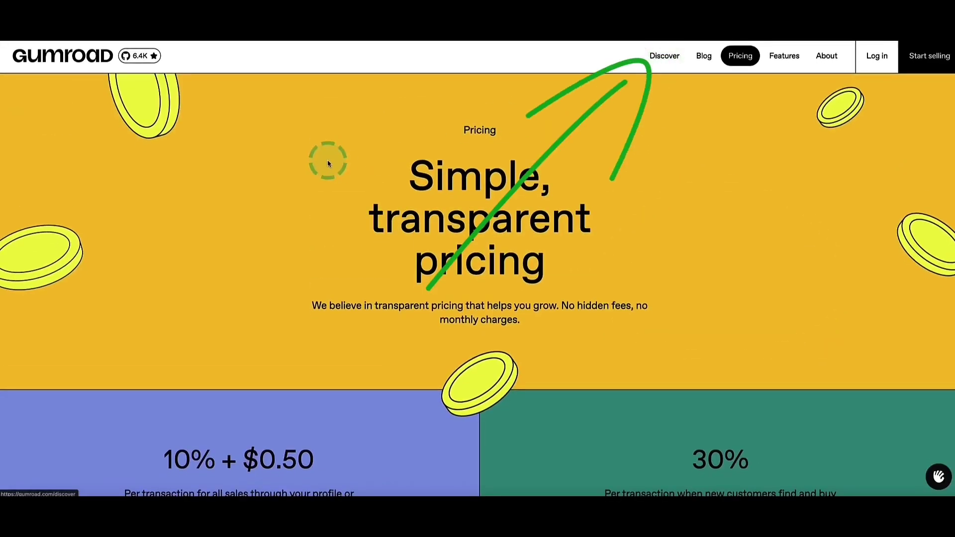
{"action": "scroll", "coordinate": [262, 134], "scroll_direction": "down", "scroll_amount": 9}
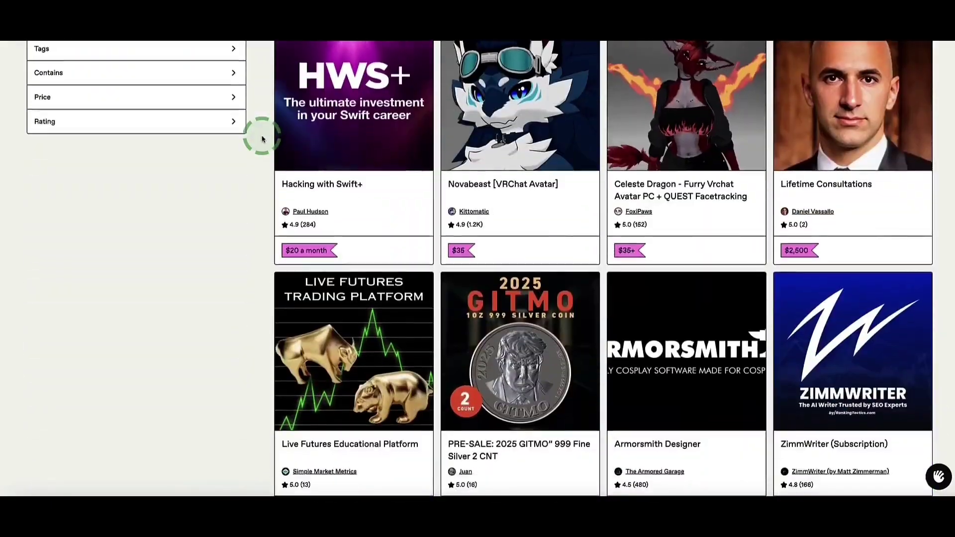
{"action": "scroll", "coordinate": [262, 134], "scroll_direction": "up", "scroll_amount": 10}
{"action": "scroll", "coordinate": [260, 124], "scroll_direction": "down", "scroll_amount": 1}
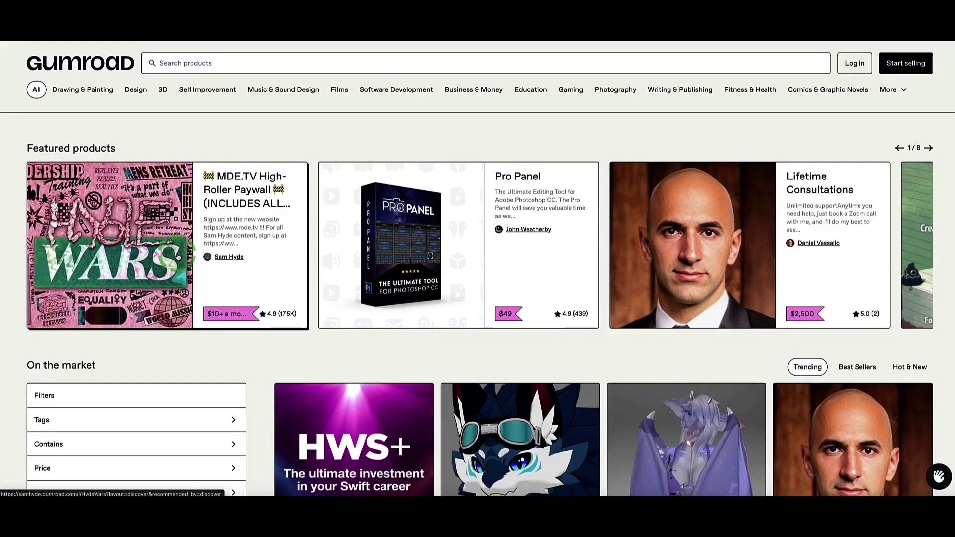
{"action": "left_click", "coordinate": [258, 228]}
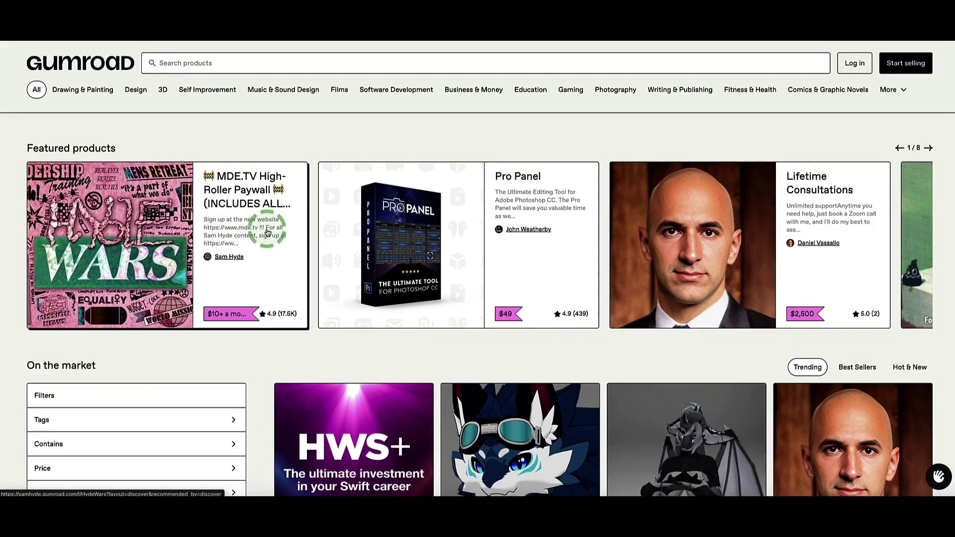
{"action": "scroll", "coordinate": [244, 231], "scroll_direction": "down", "scroll_amount": 5}
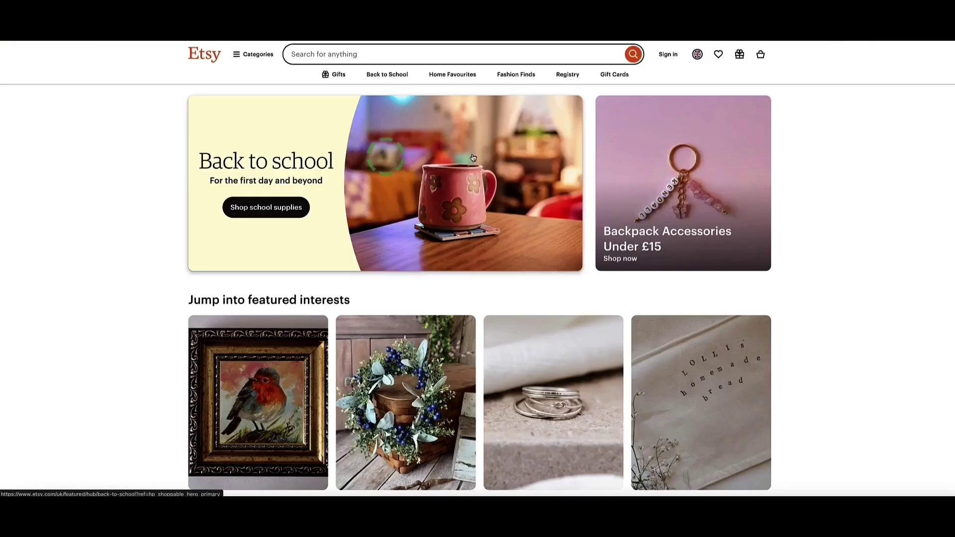
{"action": "left_click", "coordinate": [662, 197]}
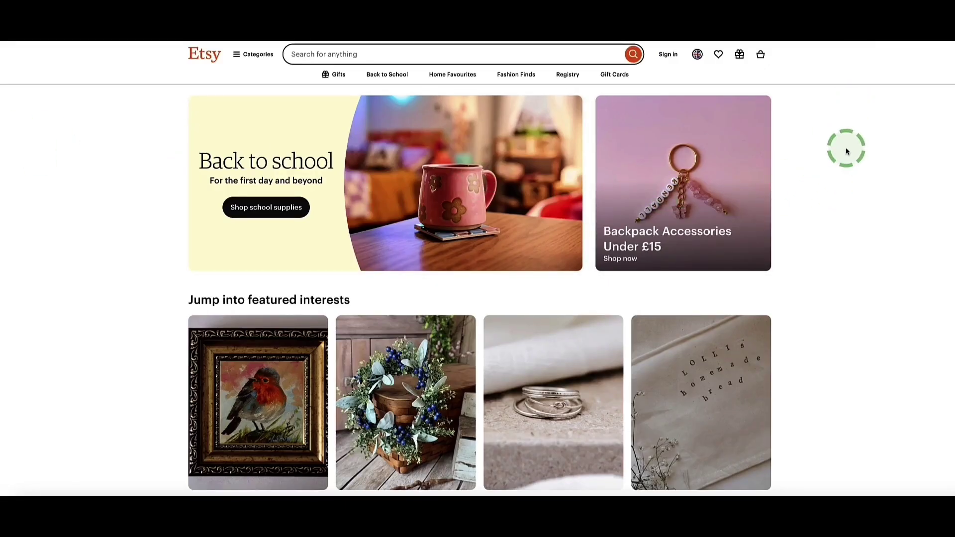
{"action": "scroll", "coordinate": [848, 151], "scroll_direction": "down", "scroll_amount": 15}
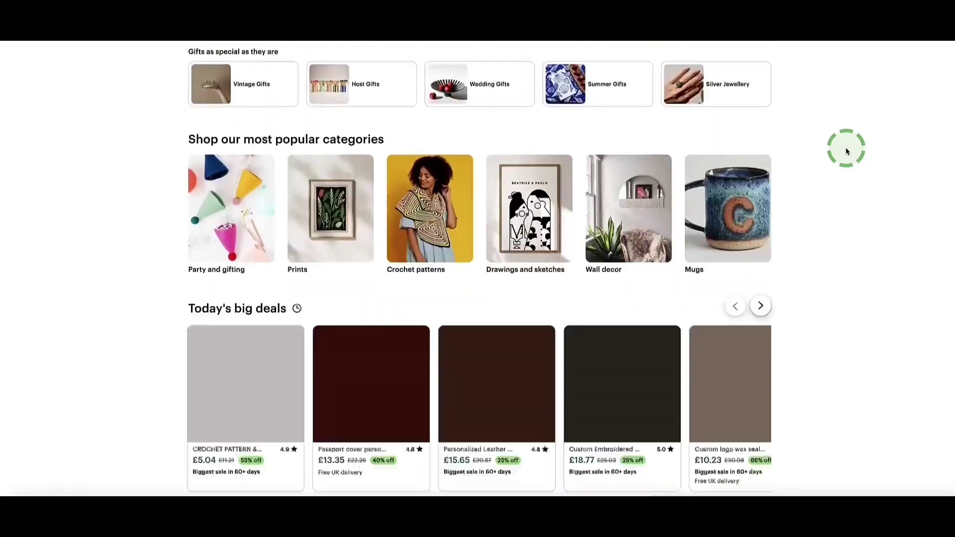
{"action": "scroll", "coordinate": [847, 151], "scroll_direction": "down", "scroll_amount": 3}
{"action": "scroll", "coordinate": [847, 151], "scroll_direction": "up", "scroll_amount": 15}
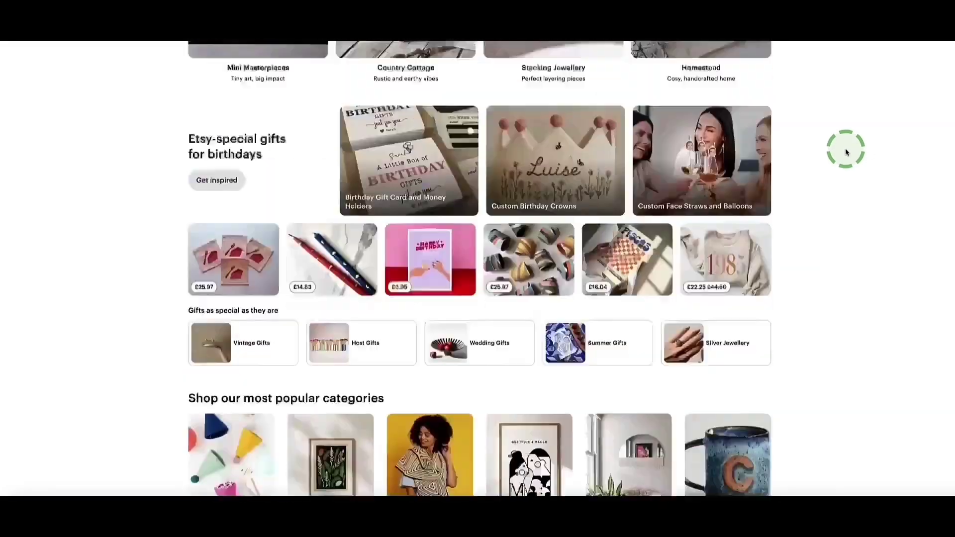
{"action": "scroll", "coordinate": [847, 151], "scroll_direction": "up", "scroll_amount": 2}
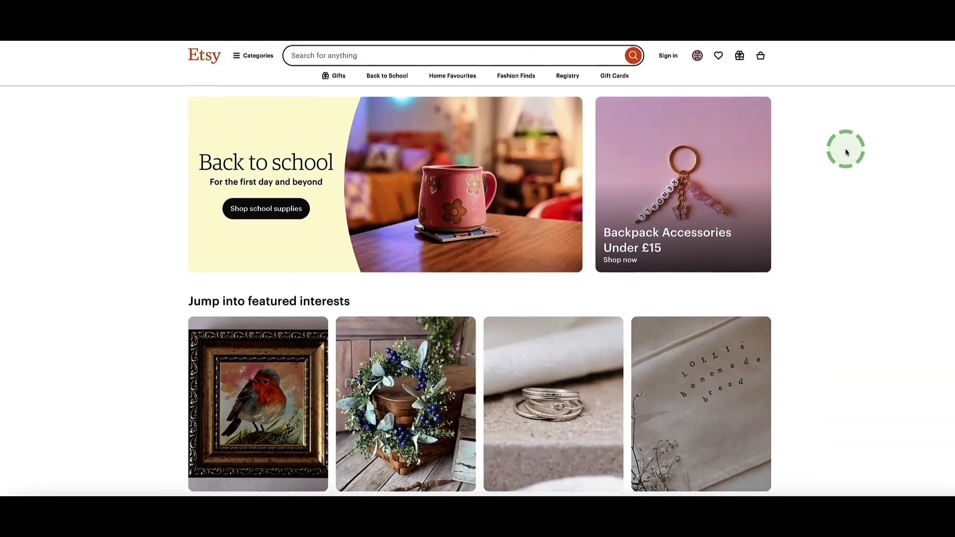
{"action": "scroll", "coordinate": [847, 152], "scroll_direction": "down", "scroll_amount": 12}
{"action": "scroll", "coordinate": [847, 152], "scroll_direction": "down", "scroll_amount": 10}
{"action": "scroll", "coordinate": [848, 151], "scroll_direction": "up", "scroll_amount": 20}
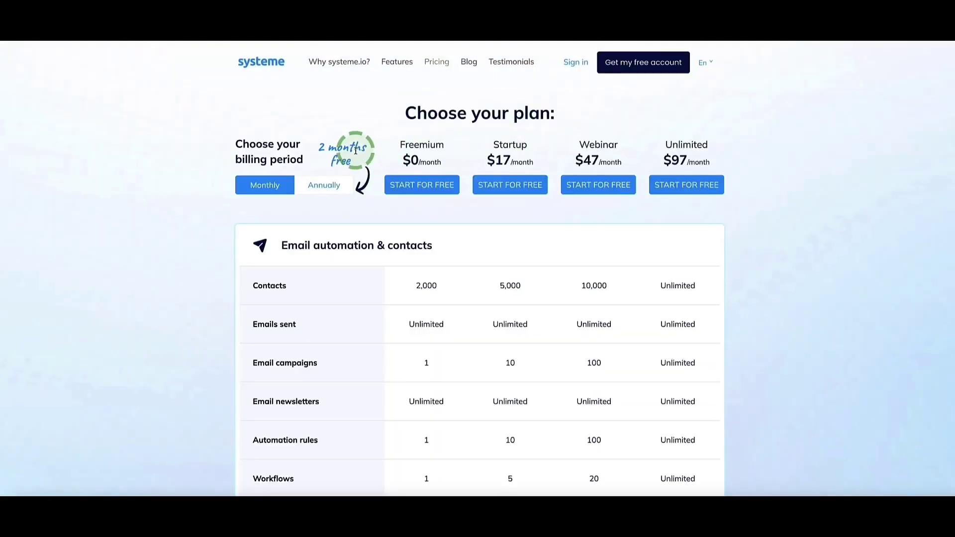
Review systeme.io's Freemium, Startup, Webinar and Unlimited plan features, highlighting Unlimited's blog posts value.
{"action": "scroll", "coordinate": [403, 135], "scroll_direction": "down", "scroll_amount": 10}
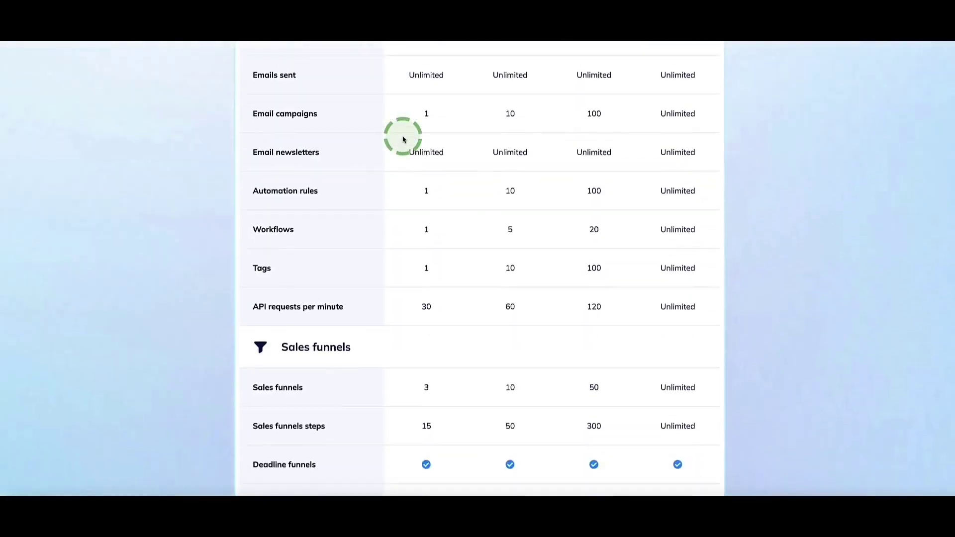
{"action": "scroll", "coordinate": [403, 139], "scroll_direction": "down", "scroll_amount": 15}
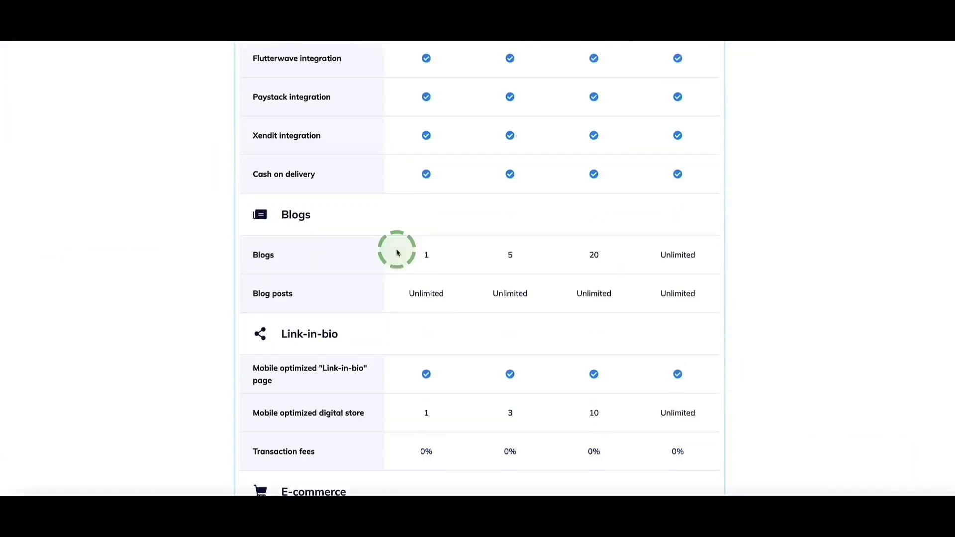
{"action": "scroll", "coordinate": [417, 190], "scroll_direction": "down", "scroll_amount": 2}
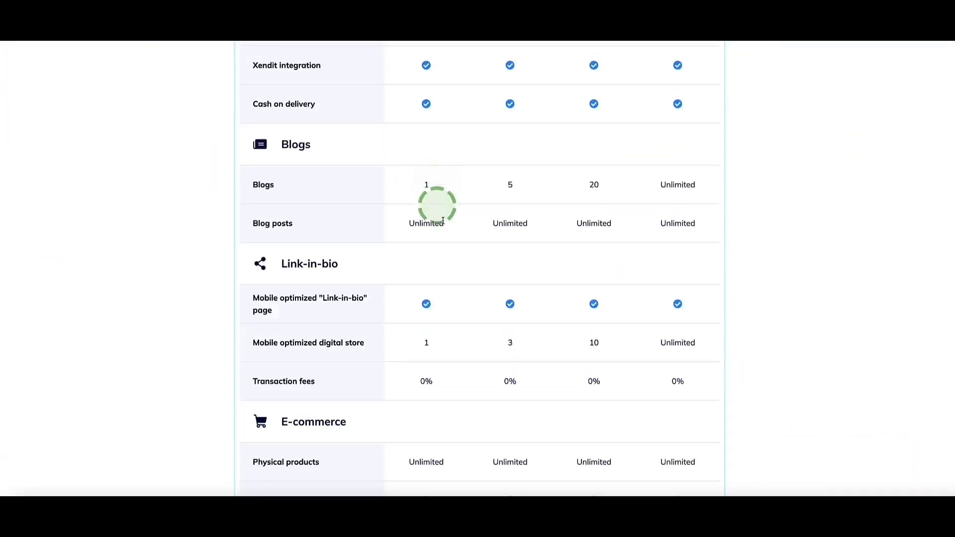
{"action": "double_click", "coordinate": [418, 222]}
{"action": "left_click", "coordinate": [429, 202]}
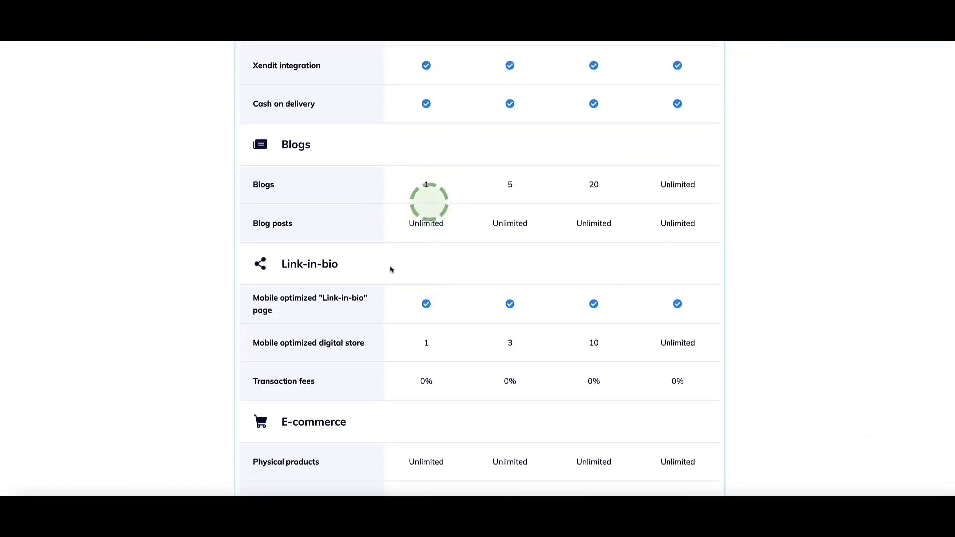
{"action": "scroll", "coordinate": [392, 228], "scroll_direction": "up", "scroll_amount": 15}
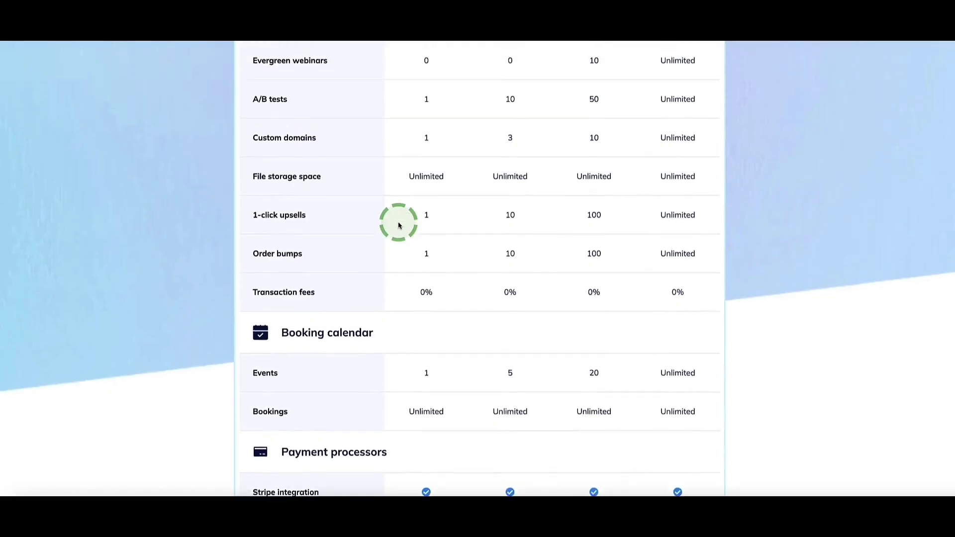
{"action": "scroll", "coordinate": [403, 224], "scroll_direction": "up", "scroll_amount": 1}
{"action": "scroll", "coordinate": [440, 154], "scroll_direction": "up", "scroll_amount": 6}
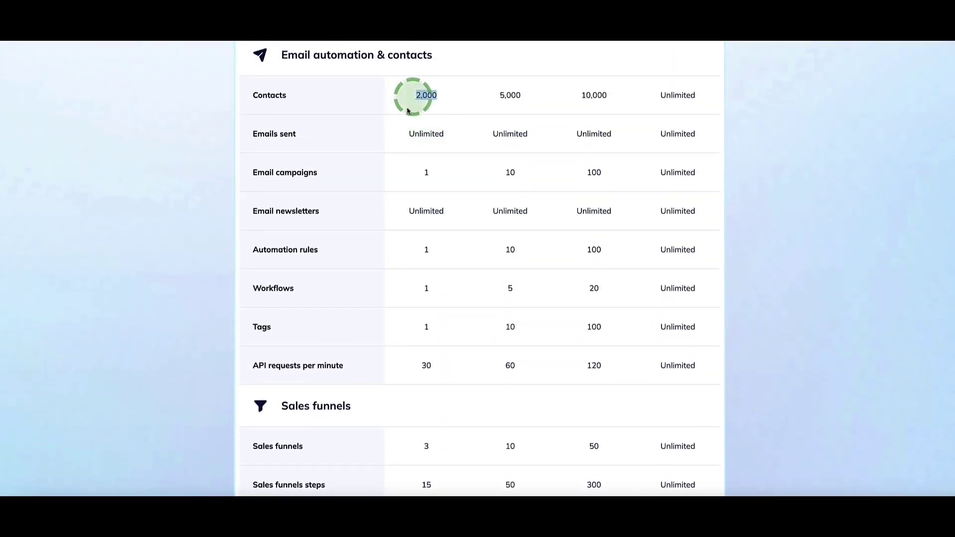
{"action": "scroll", "coordinate": [408, 110], "scroll_direction": "up", "scroll_amount": 4}
{"action": "left_click", "coordinate": [429, 142]}
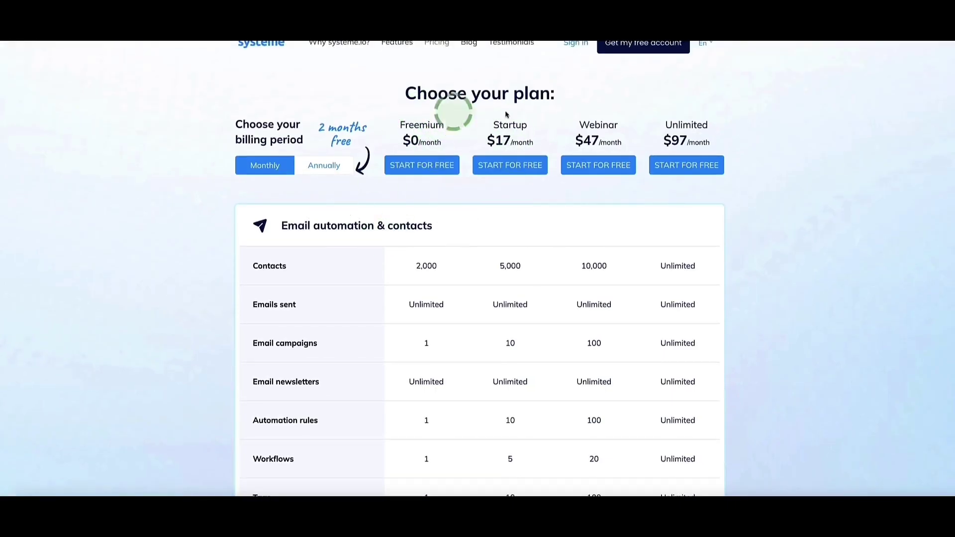